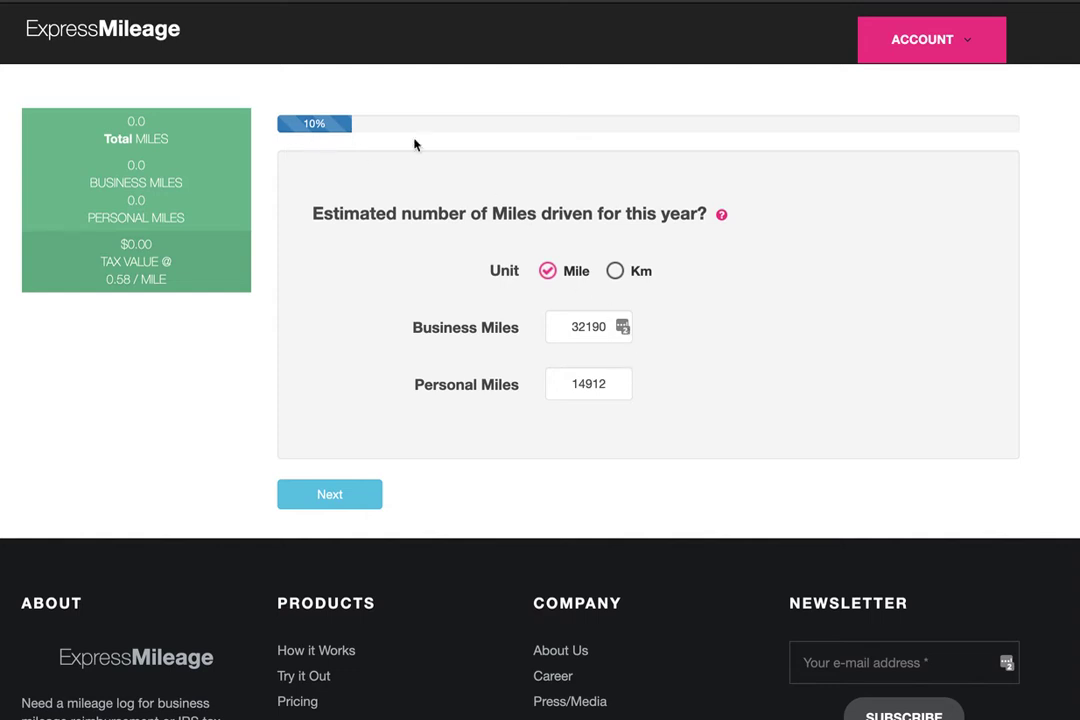
# Step: Accept the prefilled business and personal mileage estimates and the log dates 01/01/2019 to 12/31/2019, continuing to the vehicle question
pyautogui.click(577, 335)
pyautogui.click(350, 495)
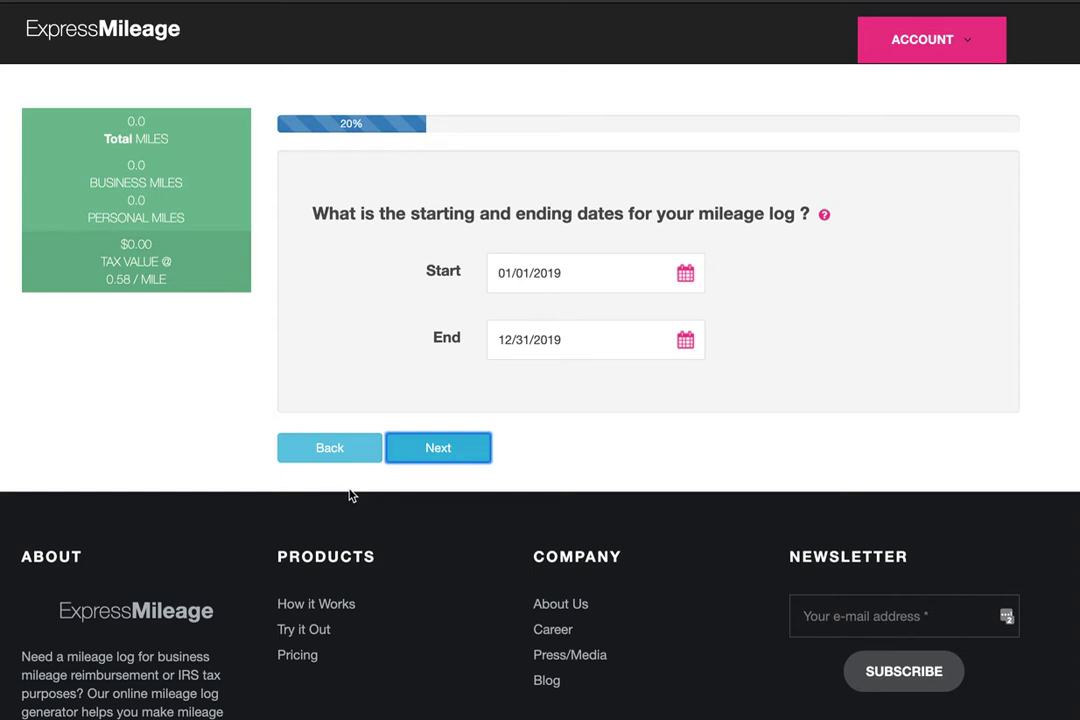
pyautogui.click(596, 279)
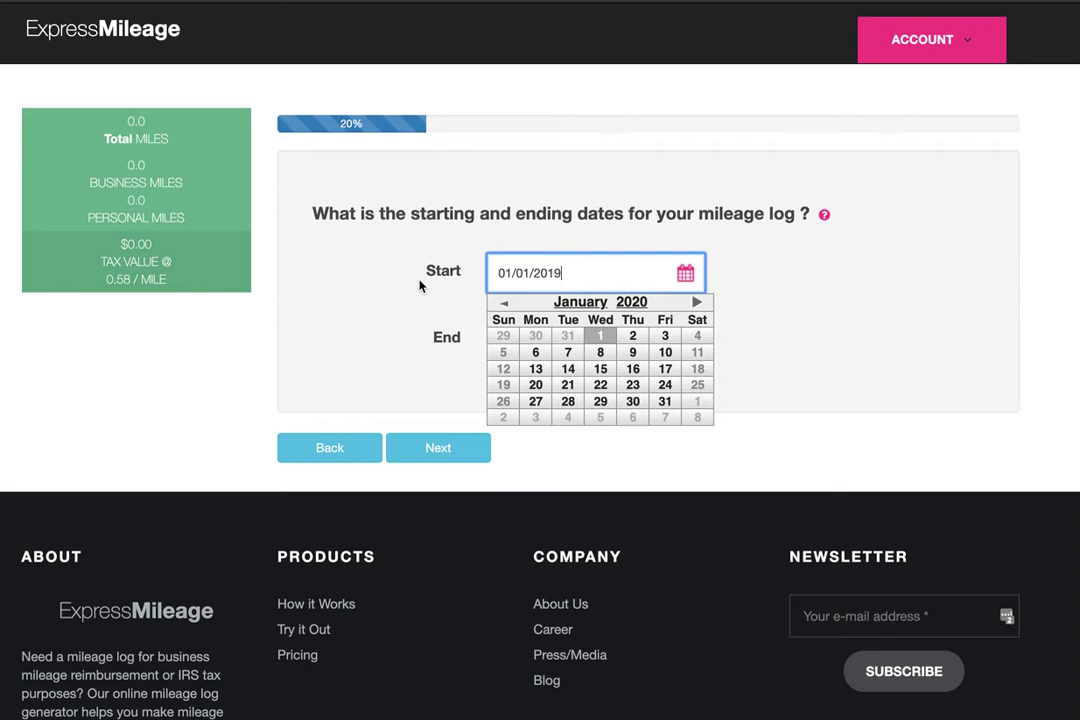
pyautogui.click(829, 269)
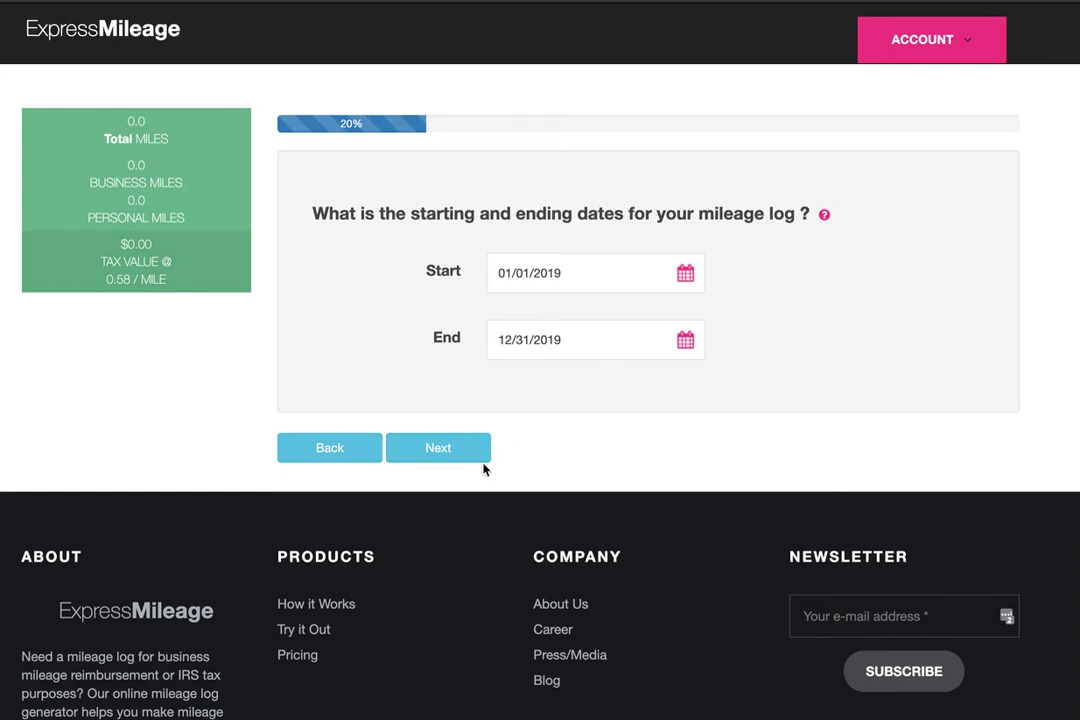
pyautogui.click(450, 448)
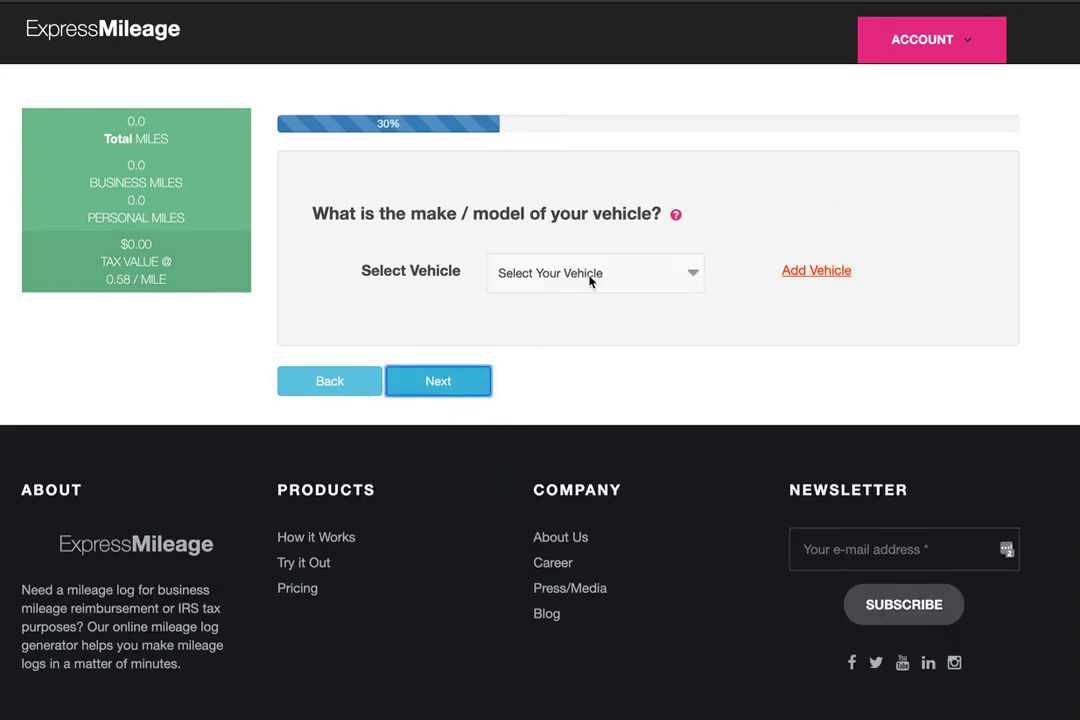
# Step: Choose the 2003 Honda Prius as the log's vehicle and continue to the initial mileage question
pyautogui.click(697, 279)
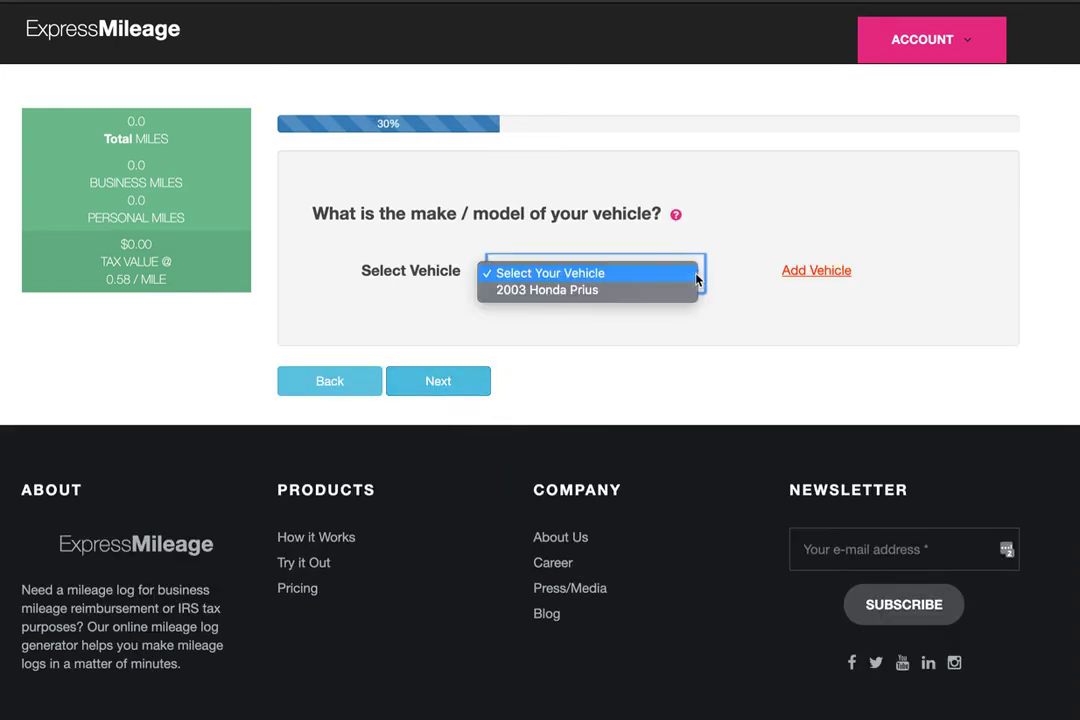
pyautogui.click(586, 292)
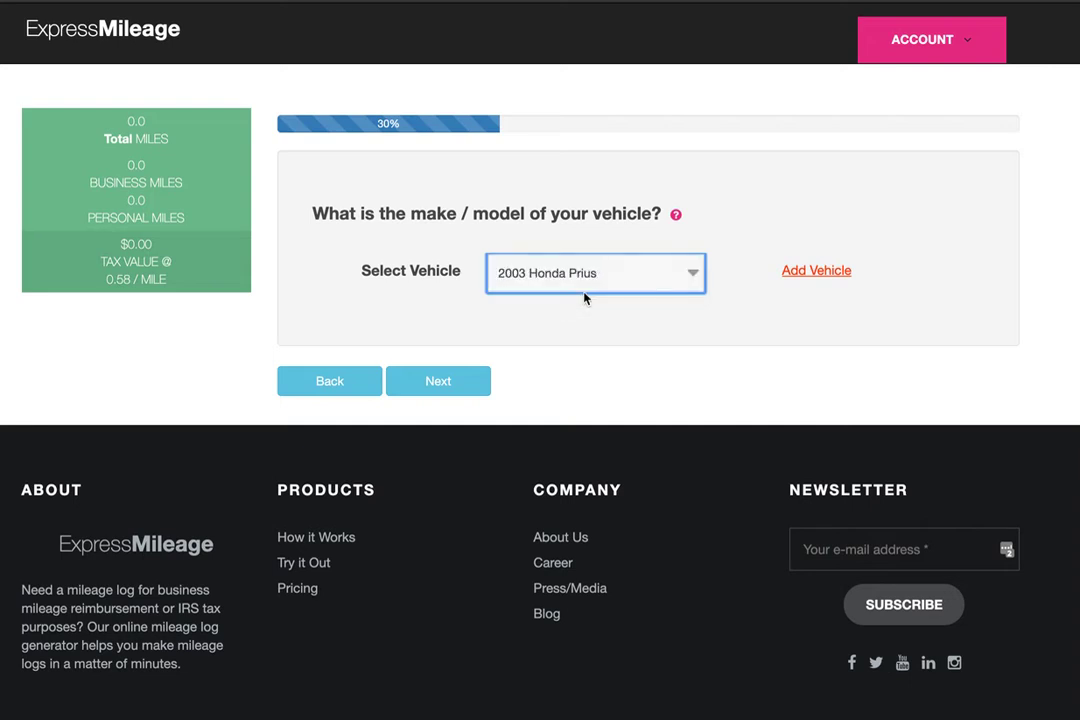
pyautogui.click(478, 390)
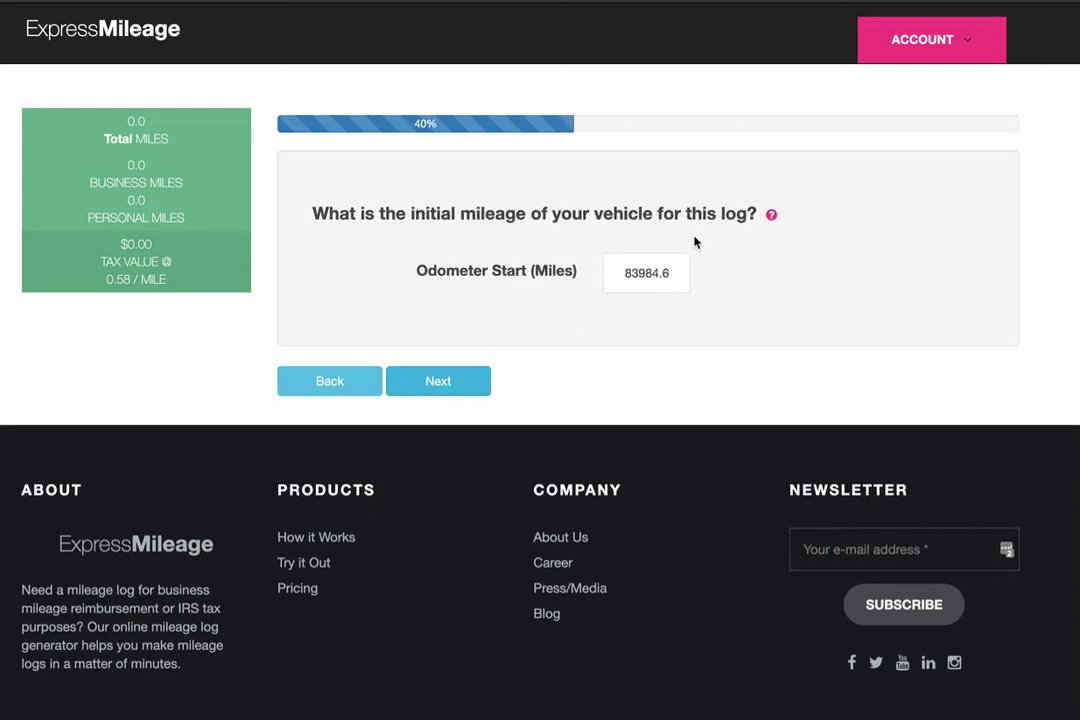
# Step: Keep the starting odometer reading of 83984.6 miles and continue to the non-working days calendar
pyautogui.moveTo(527, 214); pyautogui.dragTo(758, 215)
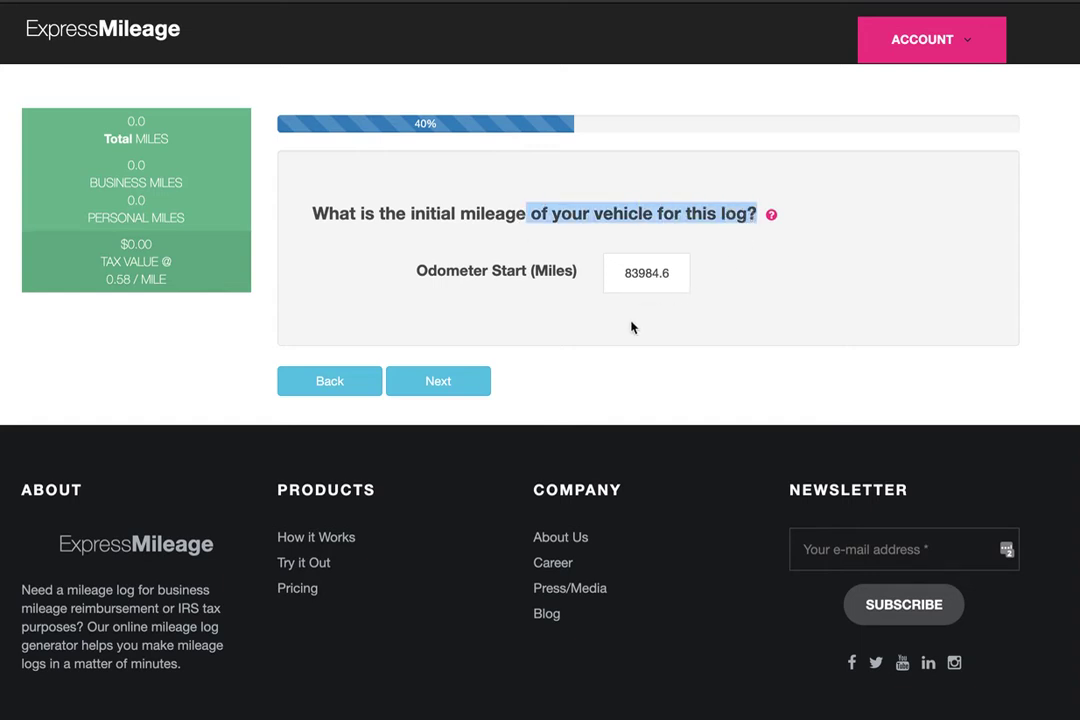
pyautogui.click(636, 291)
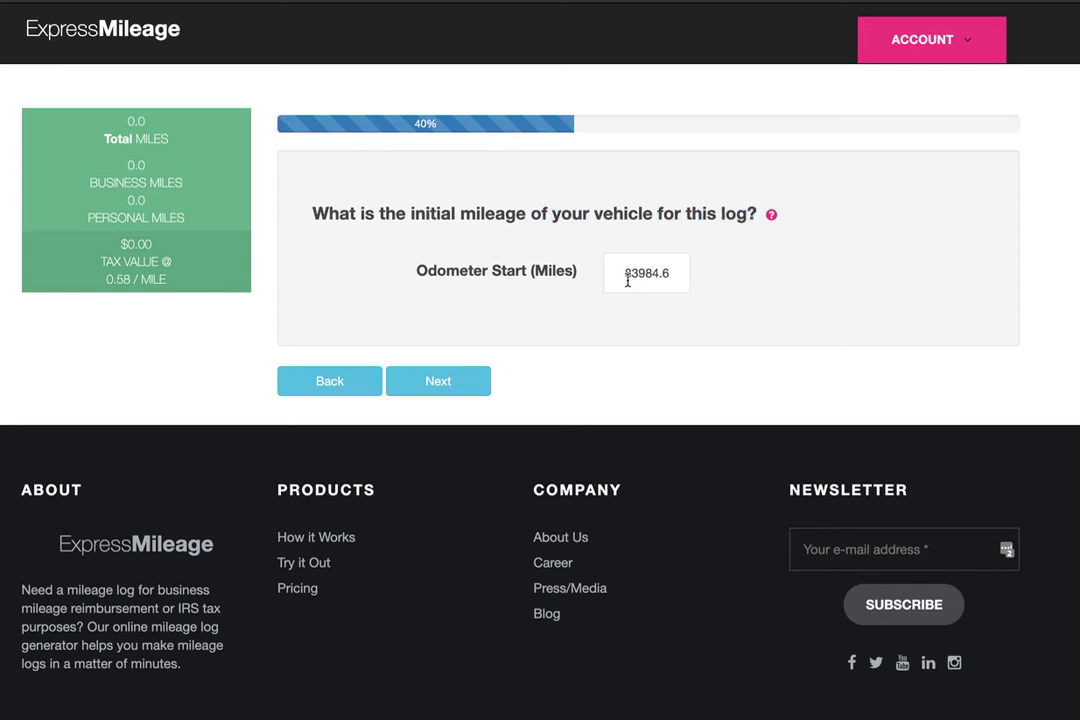
pyautogui.click(465, 390)
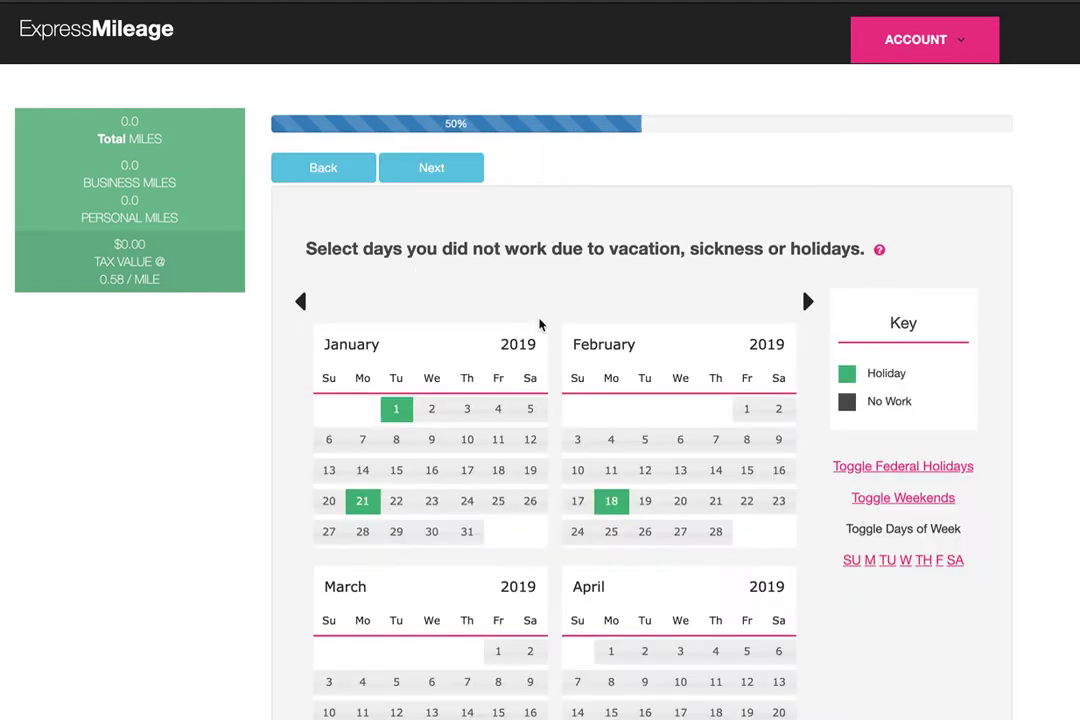
# Step: Review the holidays and no-work days marked in the 2019 calendar and continue to the AutoPopulate options
pyautogui.scroll(-9, 544, 324)
pyautogui.scroll(9, 536, 328)
pyautogui.moveTo(456, 249); pyautogui.dragTo(866, 252)
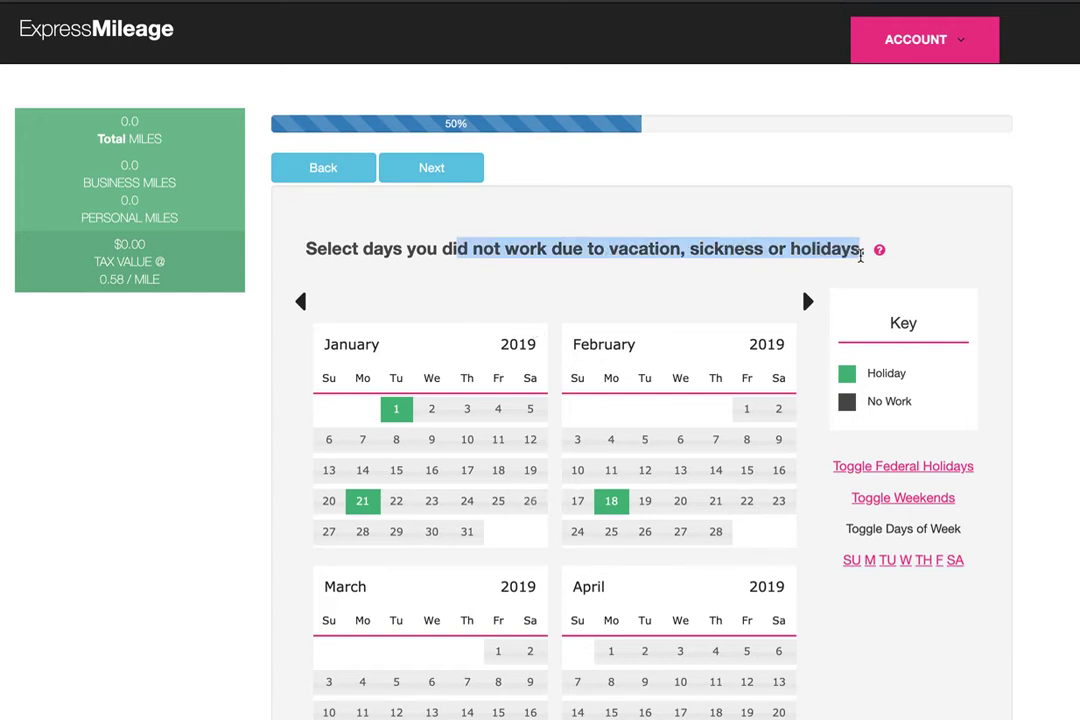
pyautogui.click(609, 276)
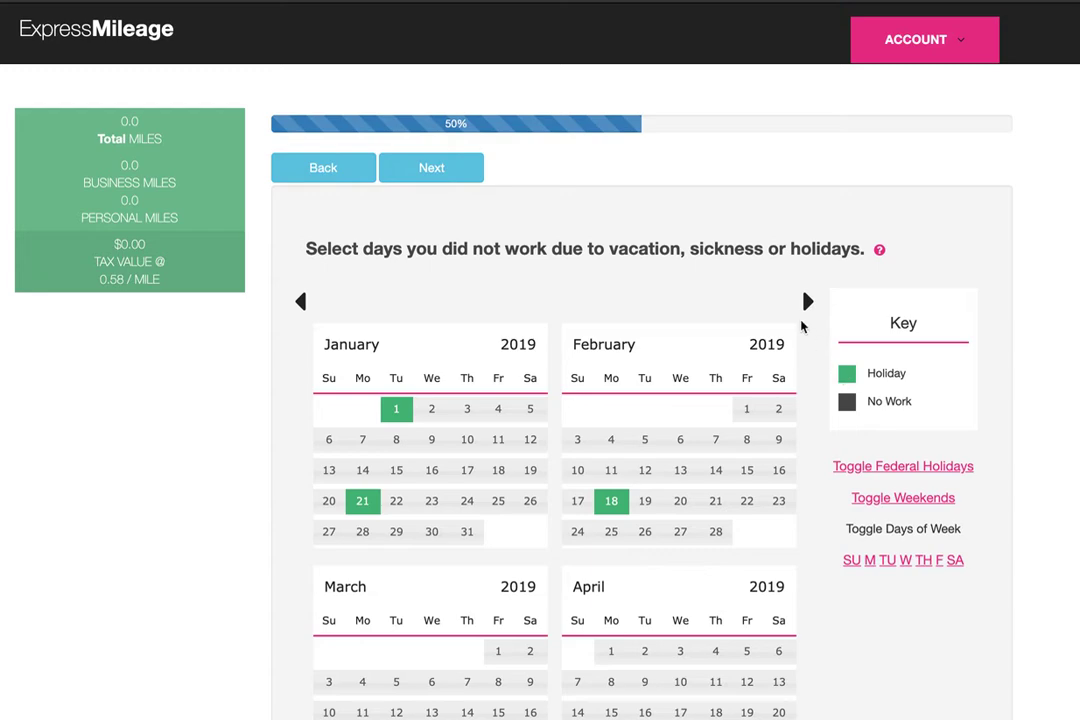
pyautogui.scroll(-10, 728, 345)
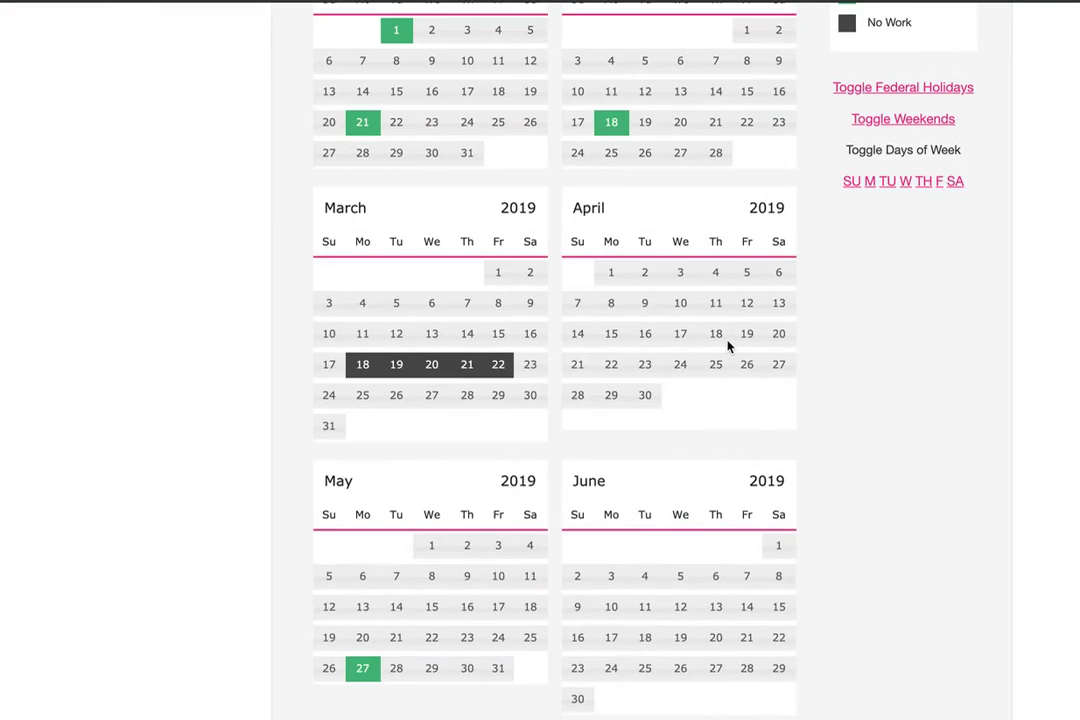
pyautogui.scroll(15, 728, 345)
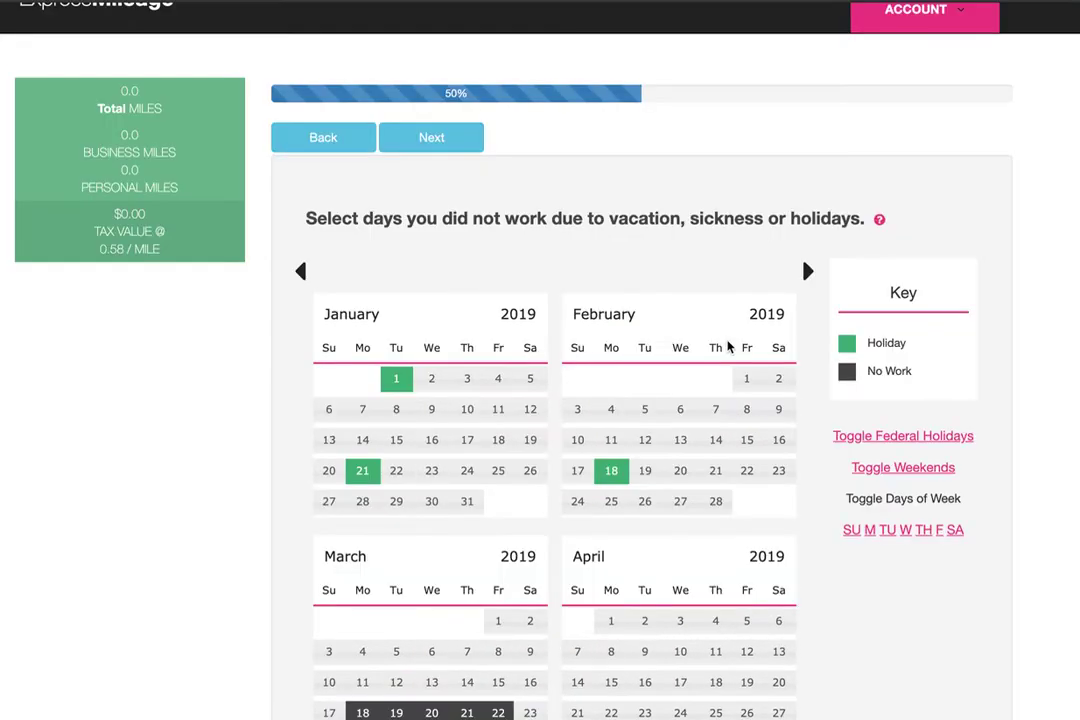
pyautogui.scroll(-8, 728, 345)
pyautogui.click(645, 338)
pyautogui.moveTo(617, 584); pyautogui.dragTo(747, 578)
pyautogui.scroll(5, 745, 441)
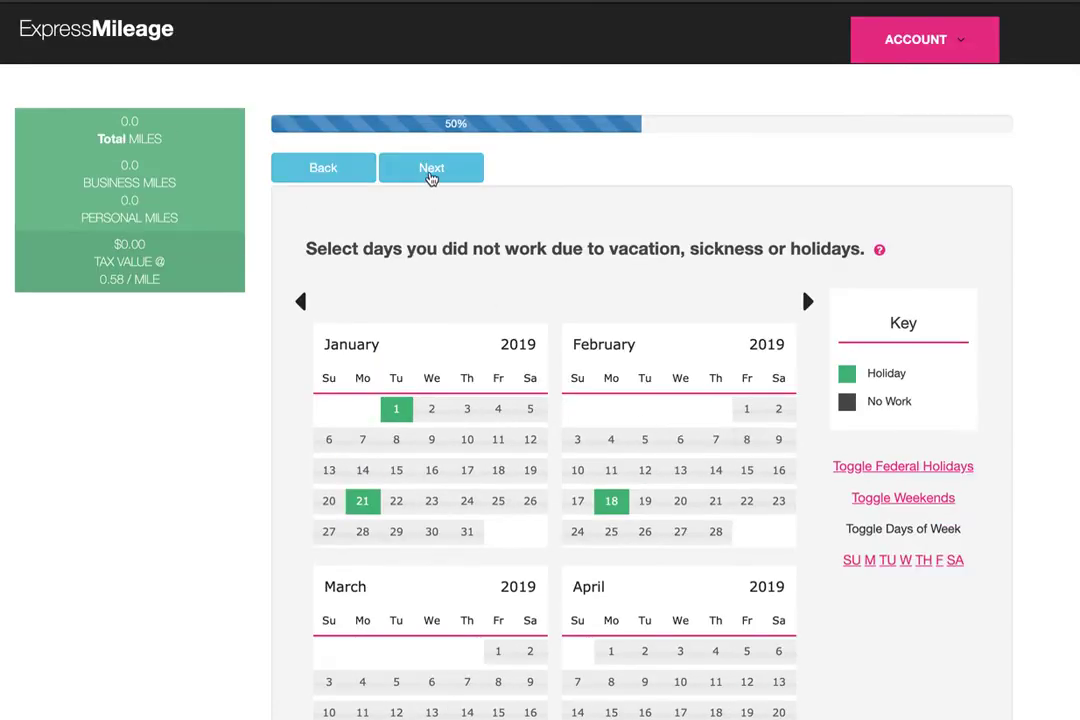
pyautogui.click(429, 172)
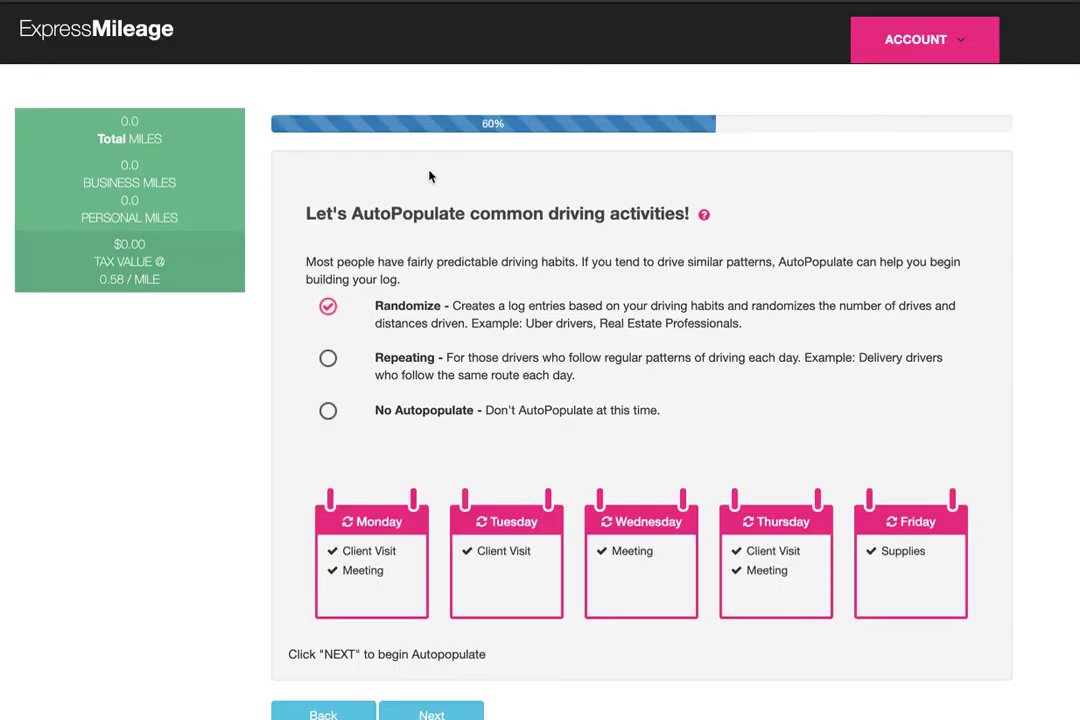
# Step: Keep the Randomize option for AutoPopulate and continue to the driving purposes
pyautogui.scroll(-2, 459, 293)
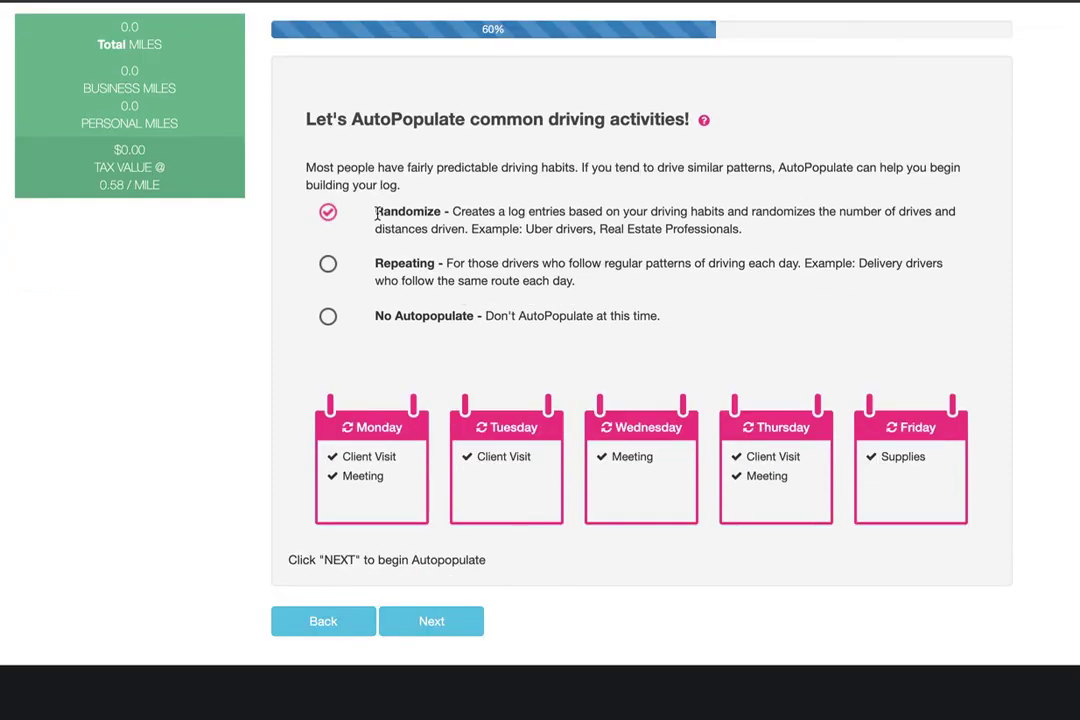
pyautogui.moveTo(375, 212); pyautogui.dragTo(742, 231)
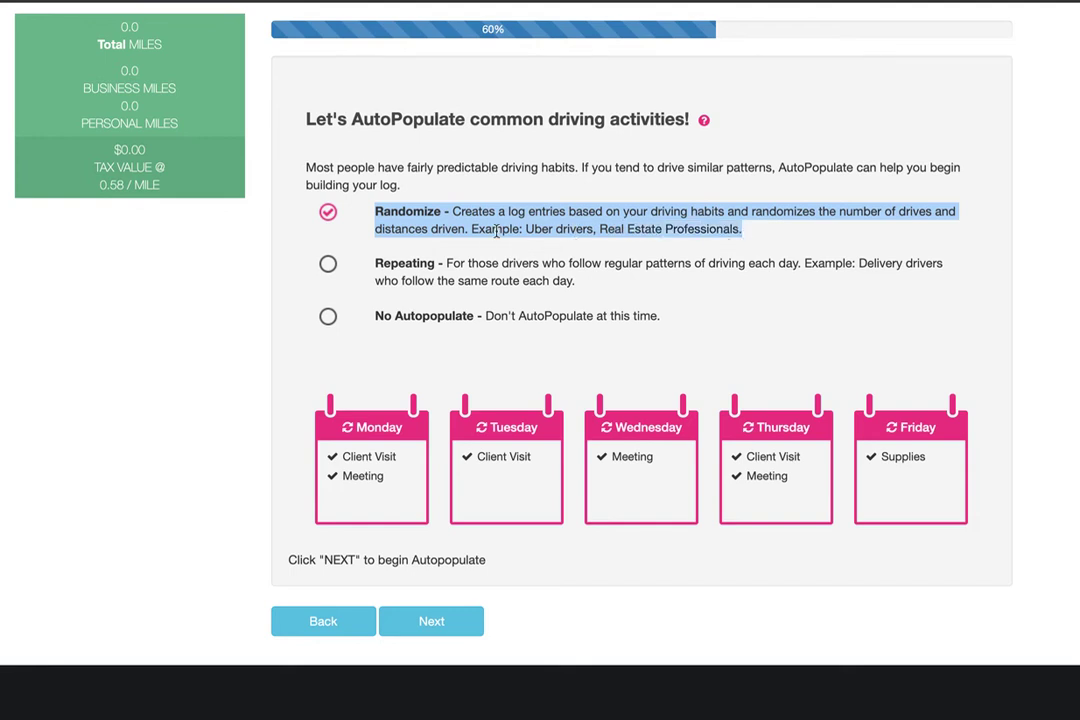
pyautogui.click(441, 625)
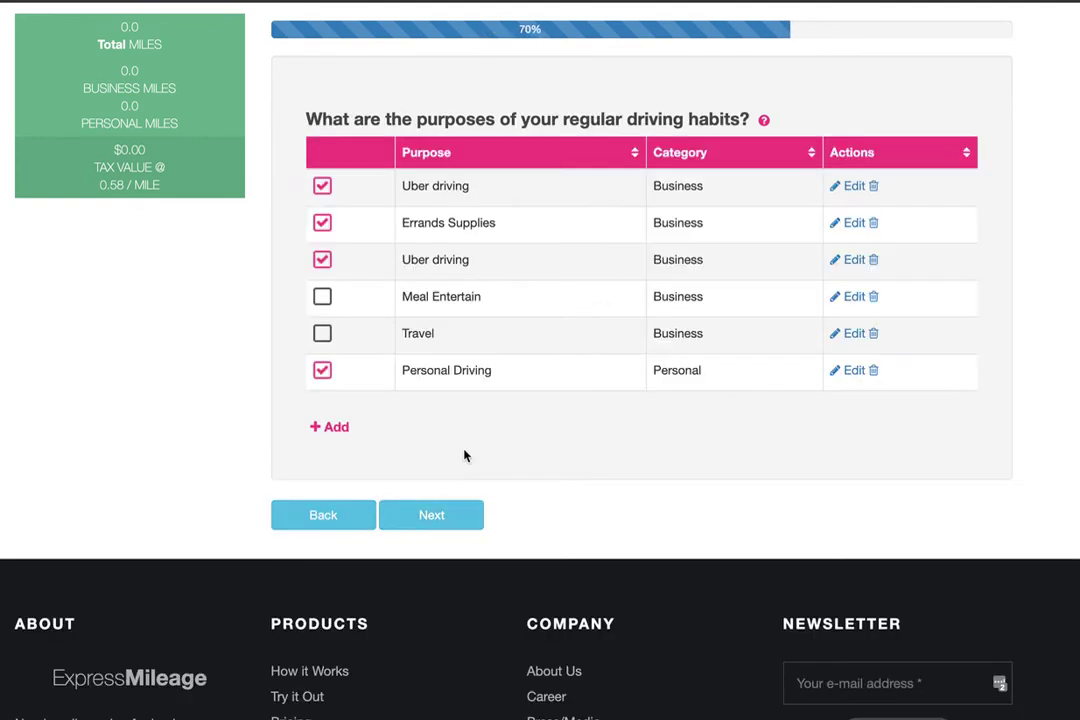
# Step: Review the driving purposes, keep the current selection and continue to the average distances and frequencies
pyautogui.scroll(2, 475, 331)
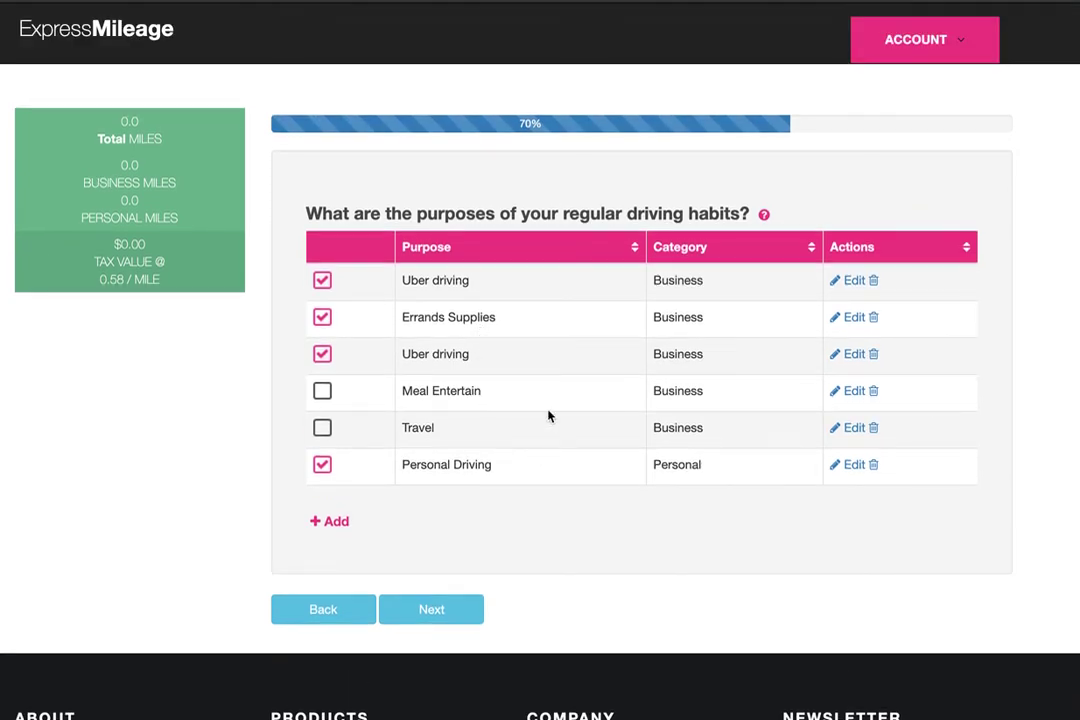
pyautogui.moveTo(405, 281); pyautogui.dragTo(481, 290)
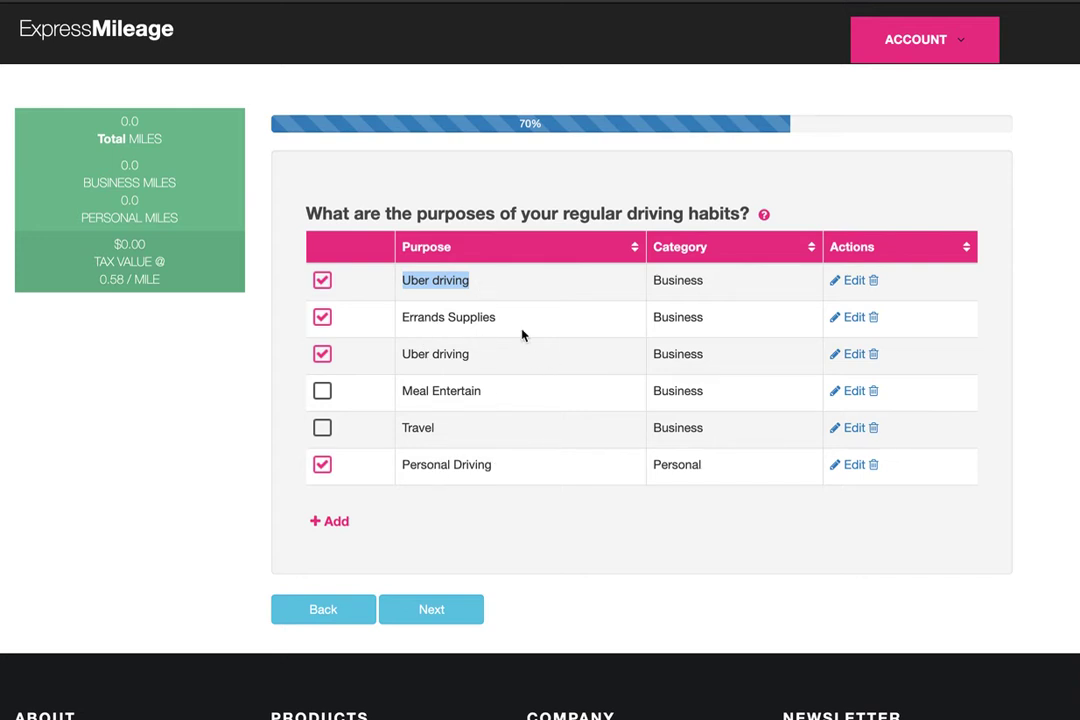
pyautogui.click(465, 609)
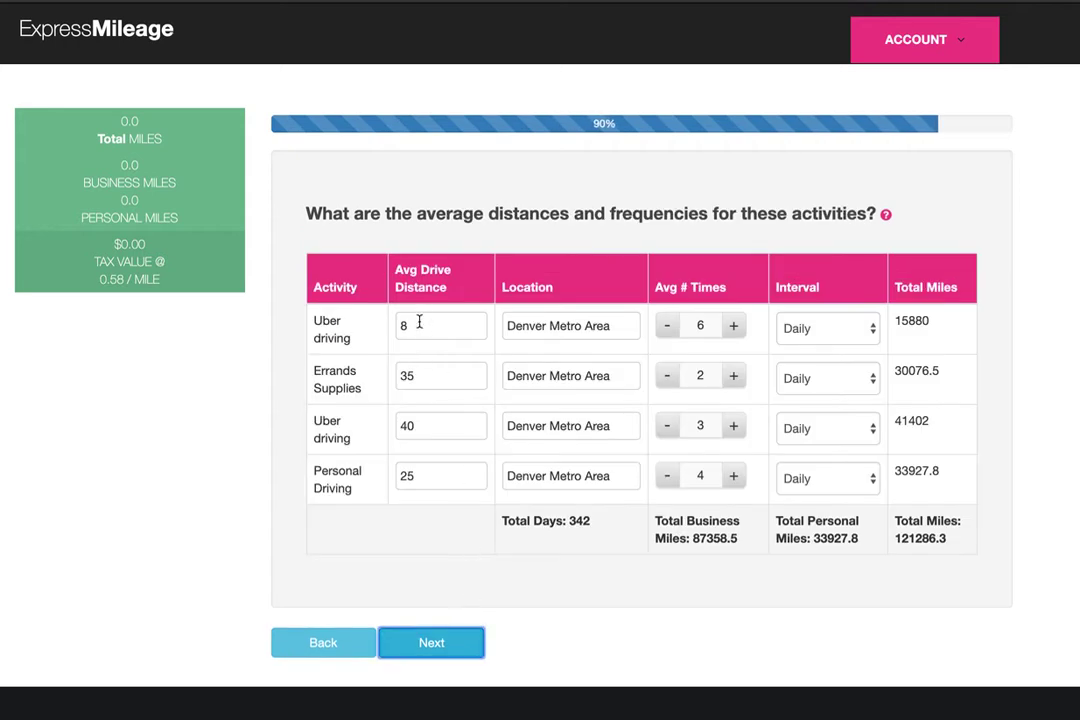
# Step: Compare the two Uber driving activities and set the 8-mile one to an average of 4 times daily
pyautogui.moveTo(418, 319); pyautogui.dragTo(397, 319)
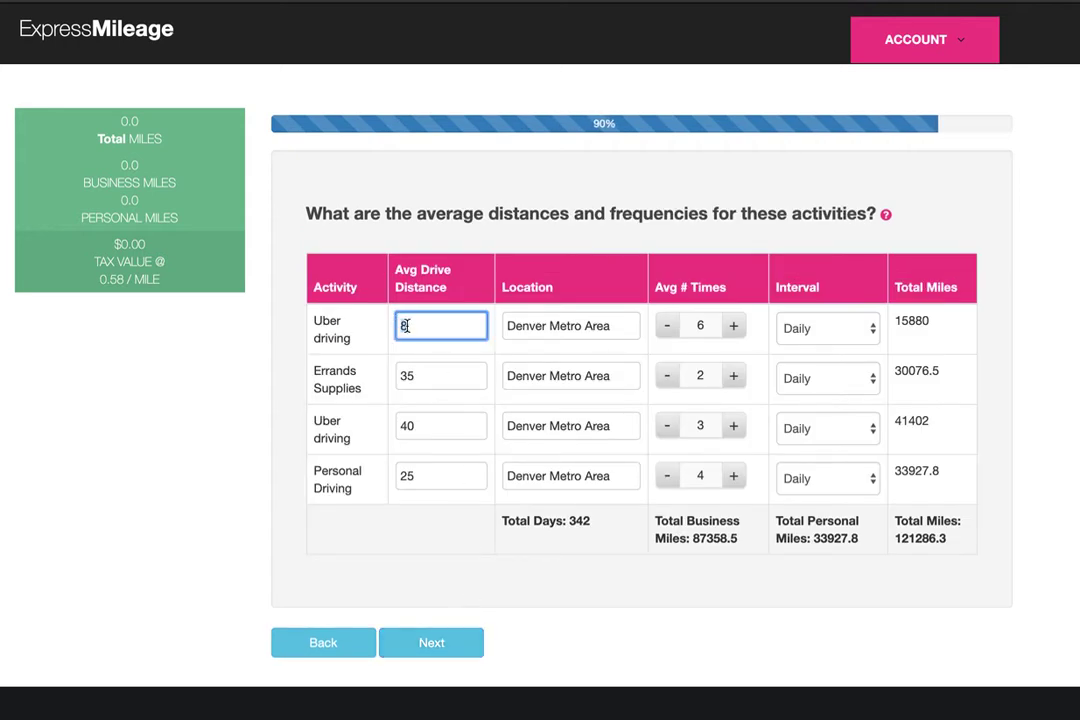
pyautogui.moveTo(422, 427); pyautogui.dragTo(399, 426)
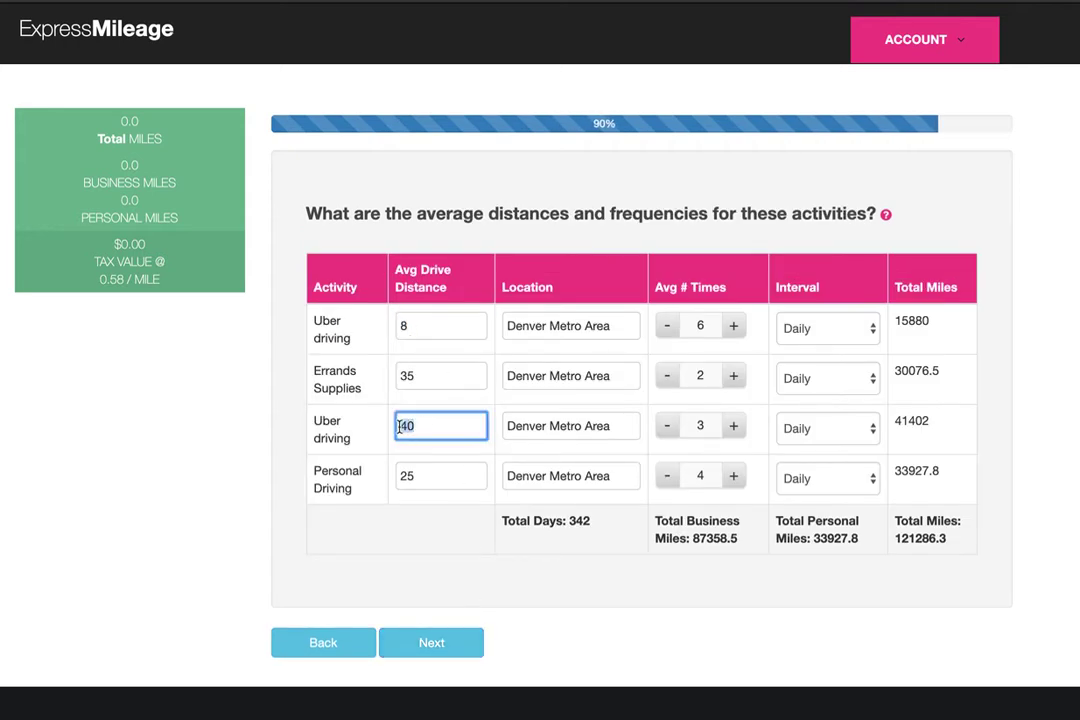
pyautogui.click(424, 330)
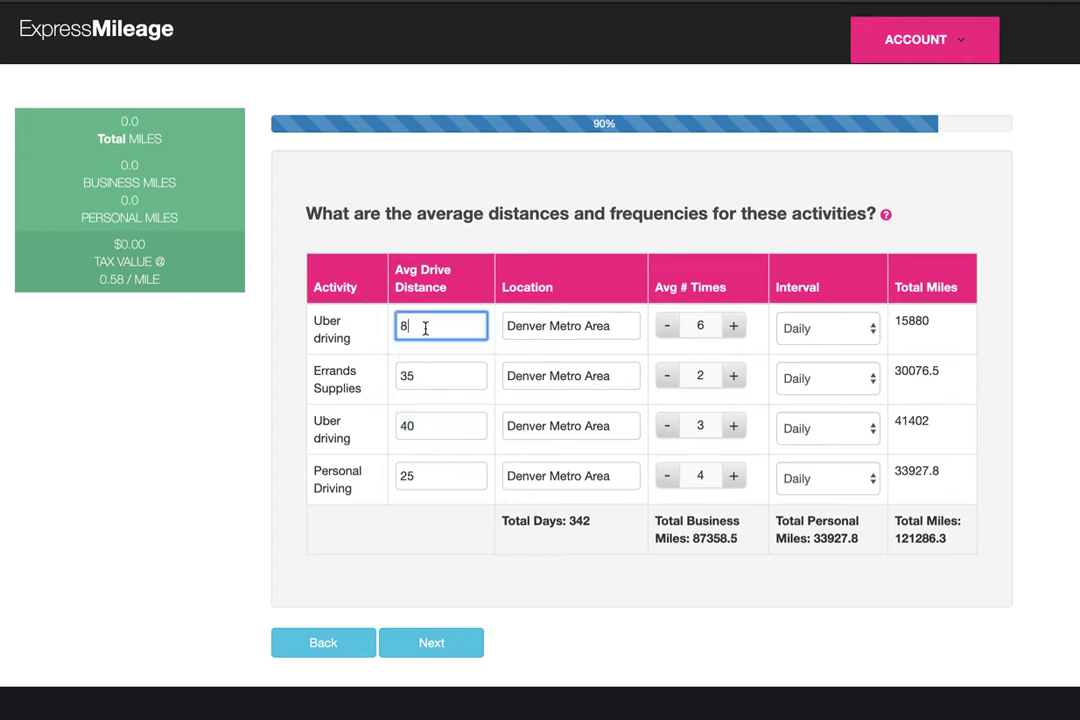
pyautogui.doubleClick(402, 326)
pyautogui.doubleClick(403, 426)
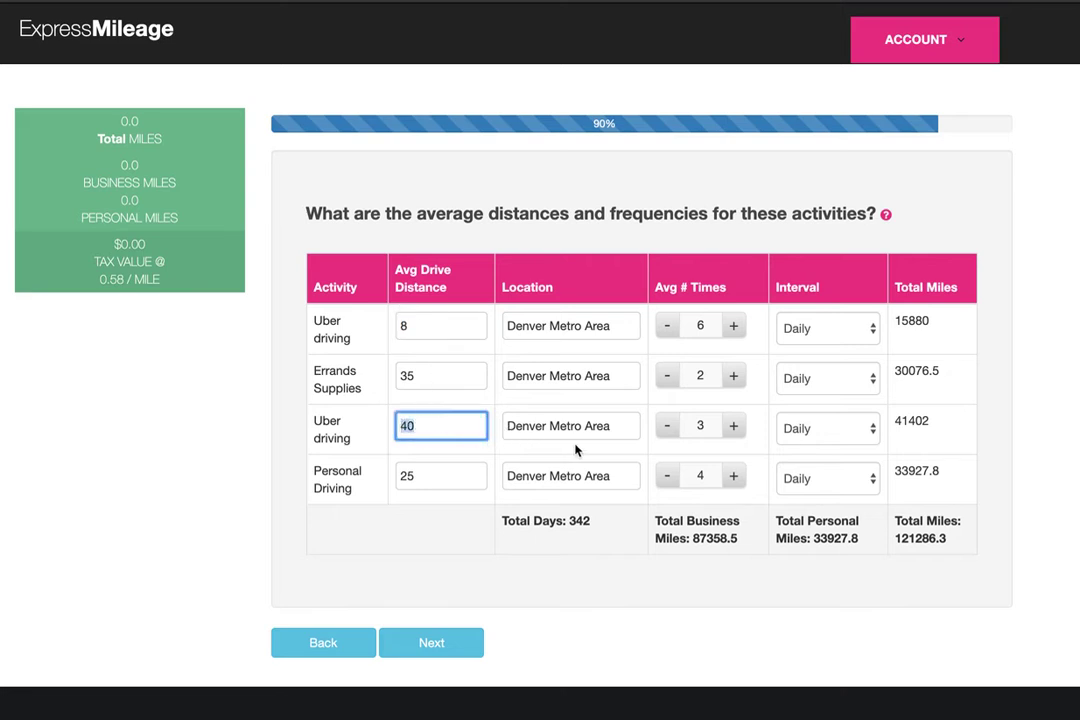
pyautogui.moveTo(314, 421); pyautogui.dragTo(355, 453)
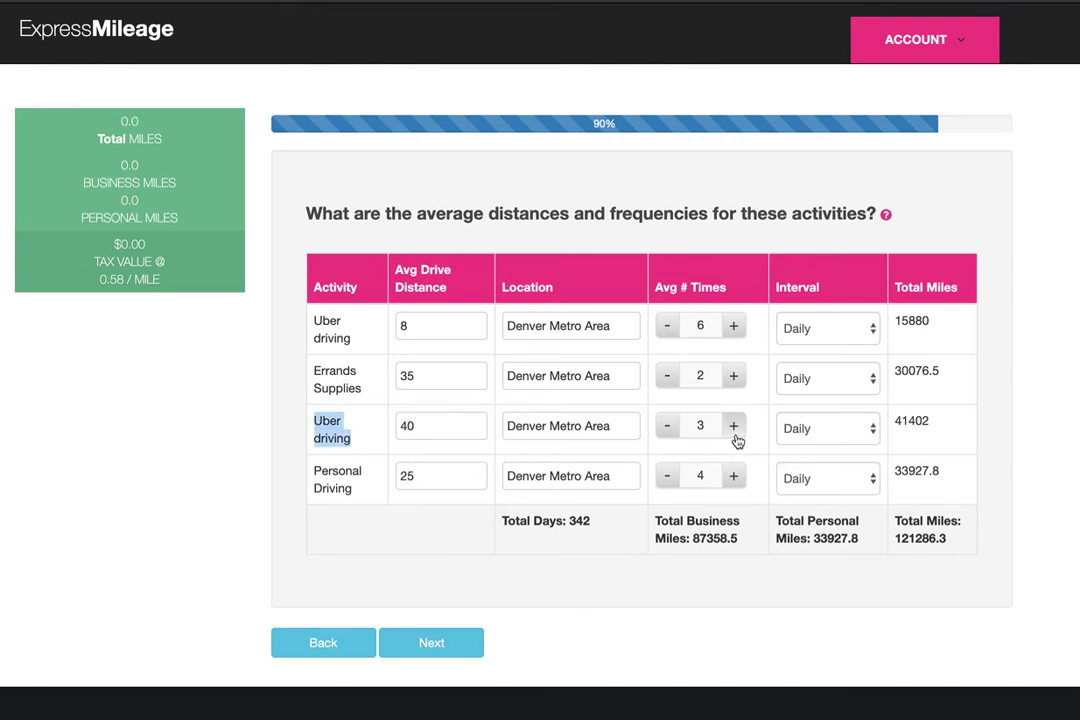
pyautogui.click(673, 331)
pyautogui.click(669, 328)
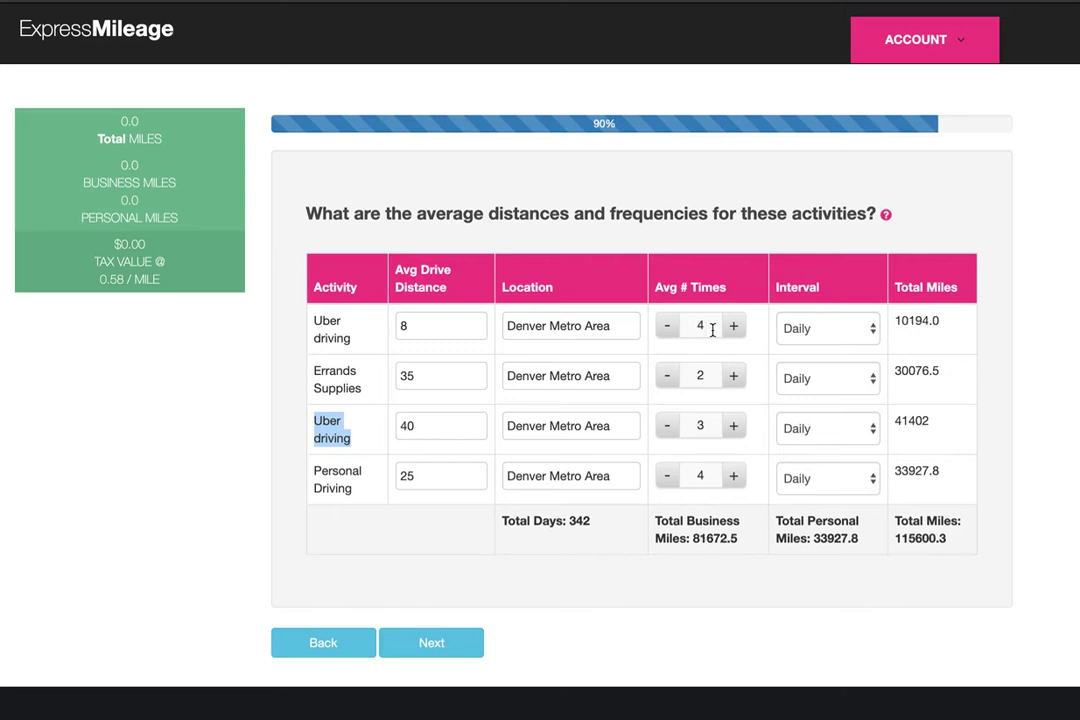
# Step: Set the 40-mile Uber driving activity to an average of 2 times with a Weekly interval
pyautogui.click(446, 323)
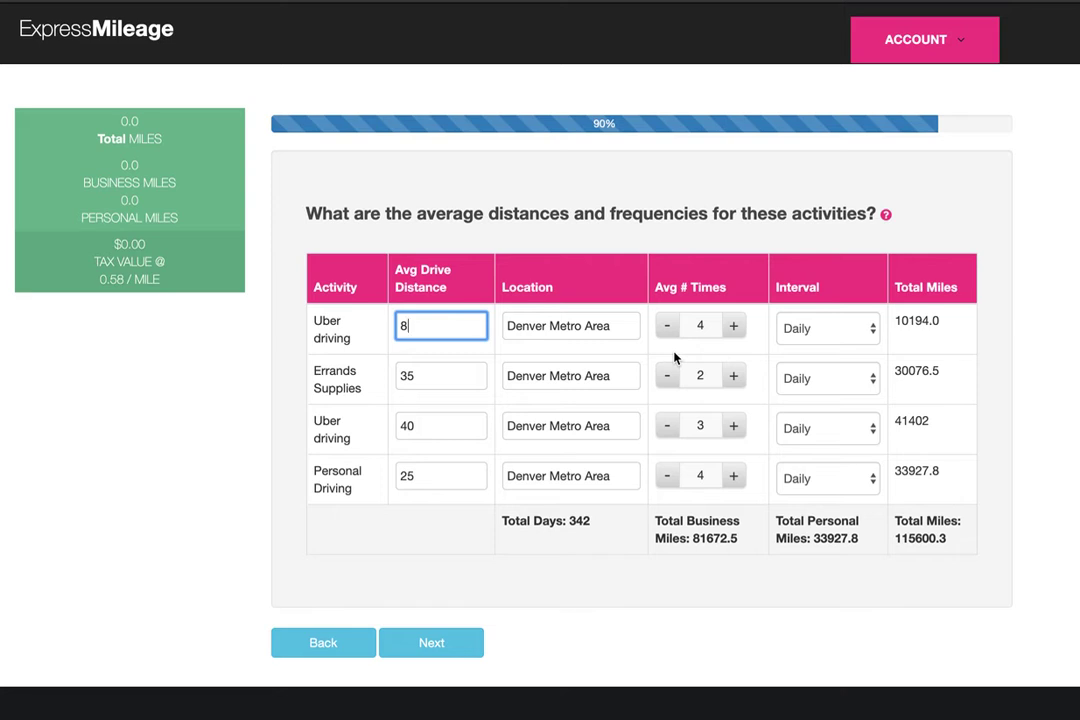
pyautogui.click(452, 427)
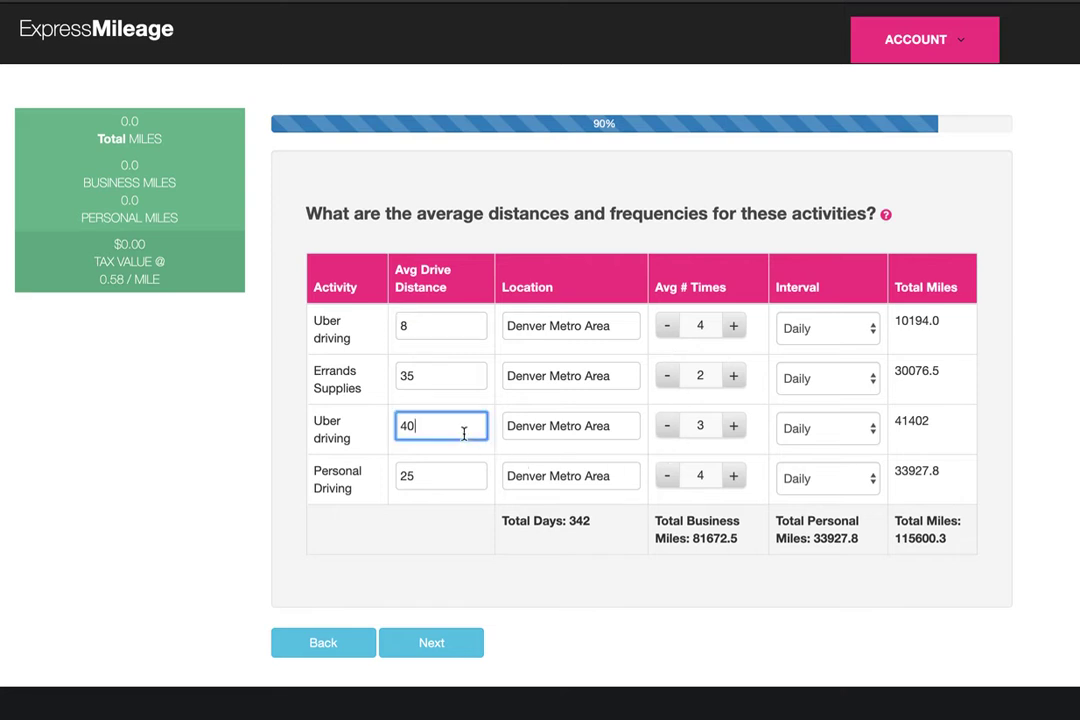
pyautogui.moveTo(694, 540); pyautogui.dragTo(759, 552)
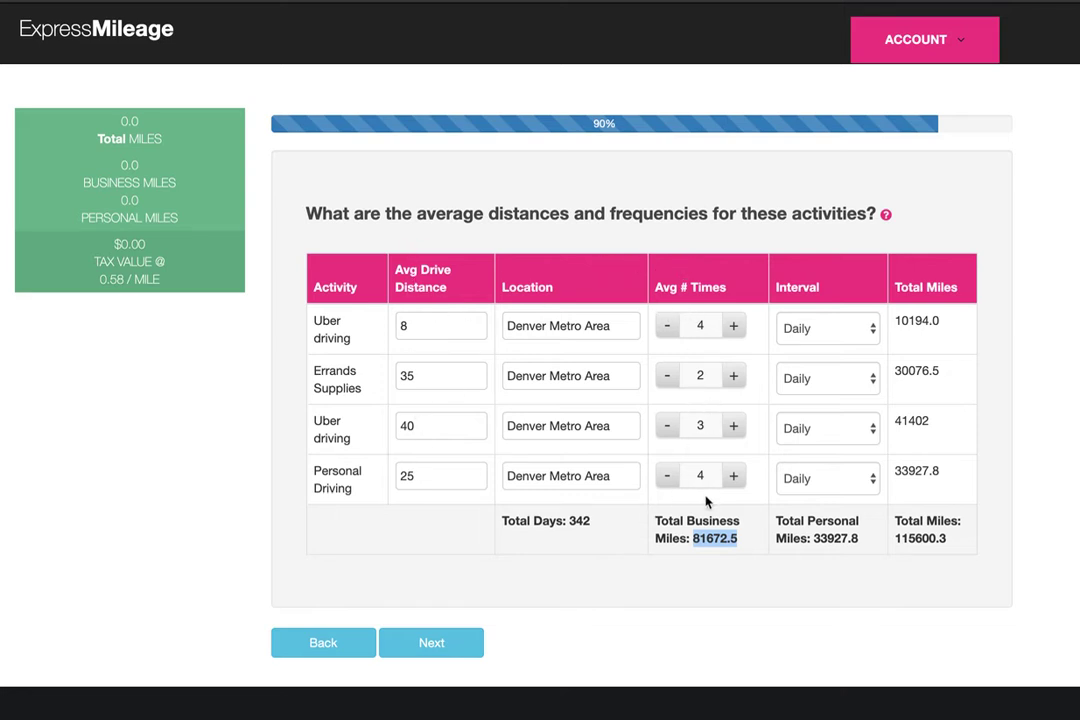
pyautogui.click(667, 426)
pyautogui.click(797, 428)
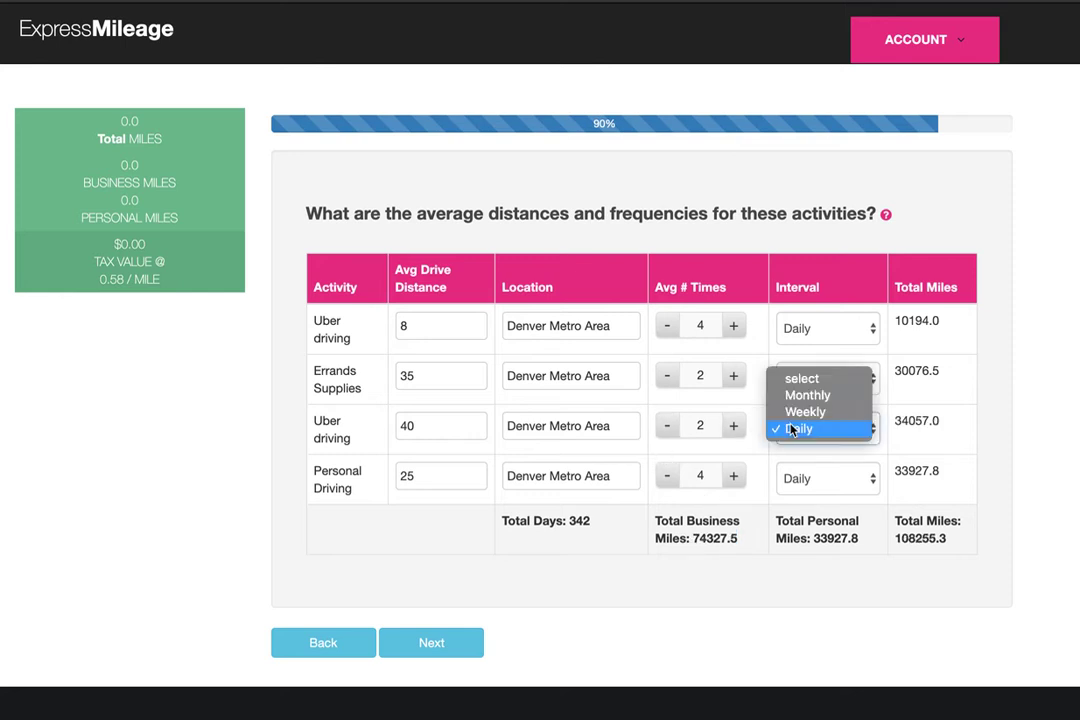
pyautogui.click(797, 416)
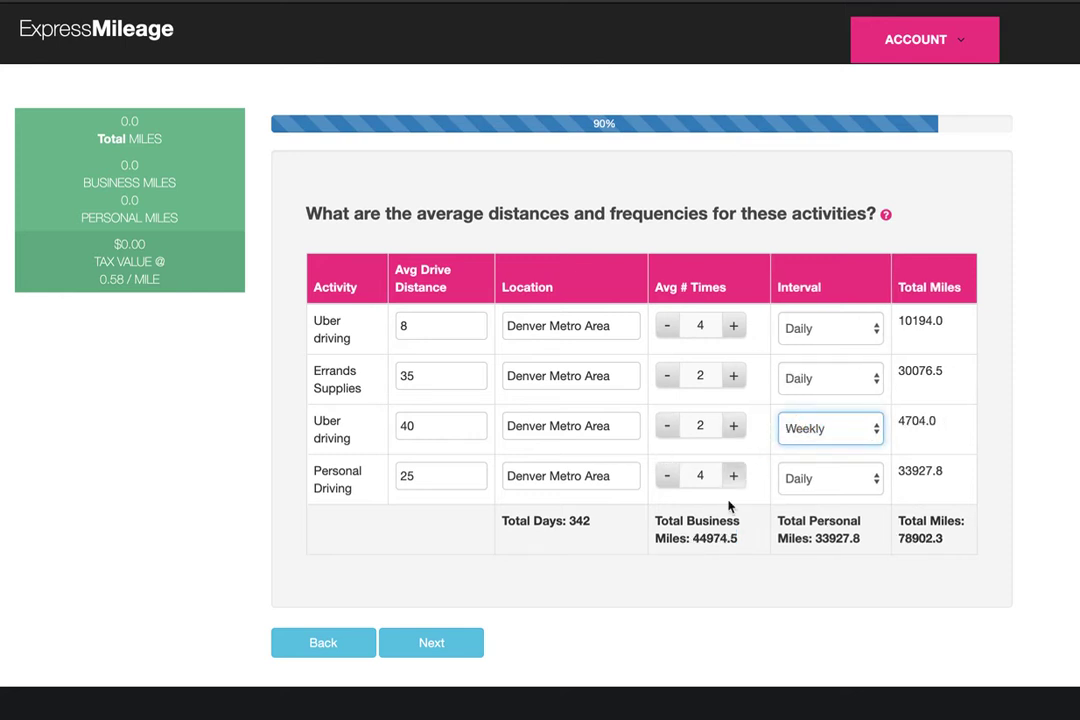
# Step: Check the total business miles, then set Personal Driving to an average of 3 times daily and check the total personal miles
pyautogui.doubleClick(697, 538)
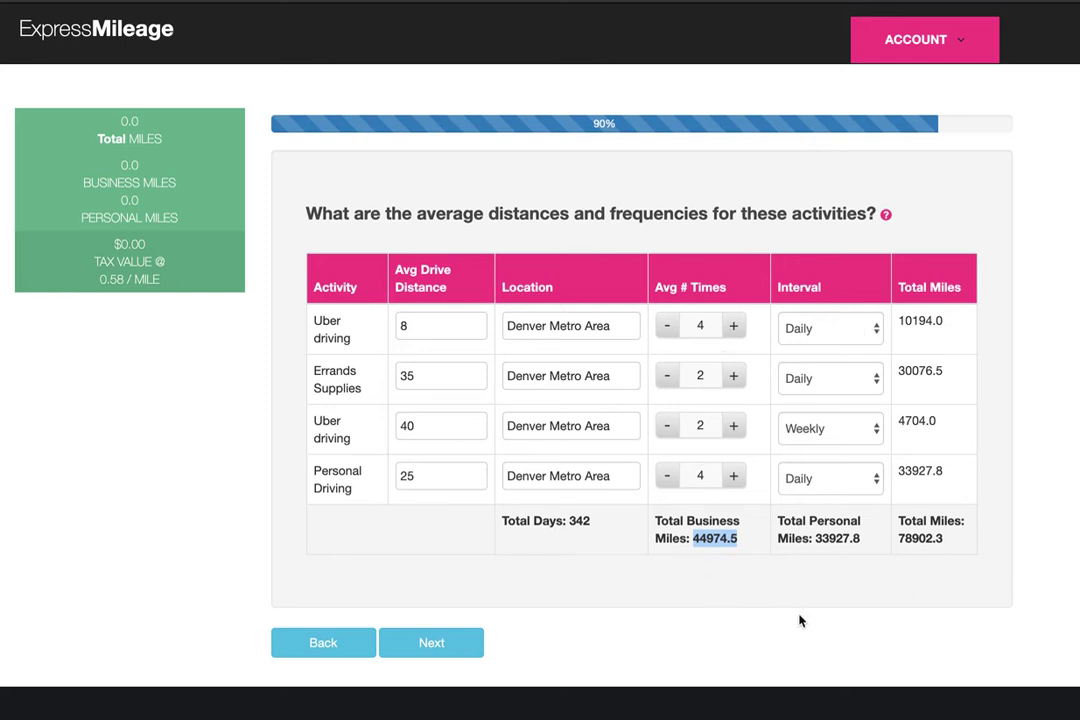
pyautogui.click(661, 480)
pyautogui.doubleClick(843, 537)
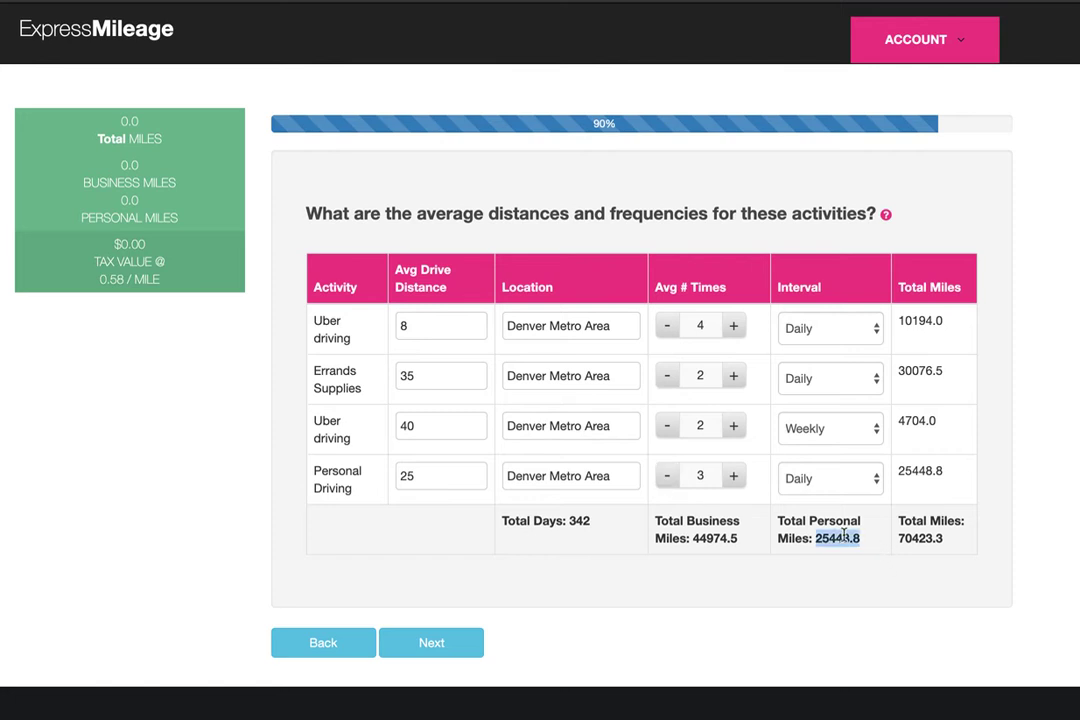
# Step: Check the business, personal and total mile sums, and generate the log with the Trim Both option
pyautogui.moveTo(959, 547); pyautogui.dragTo(656, 516)
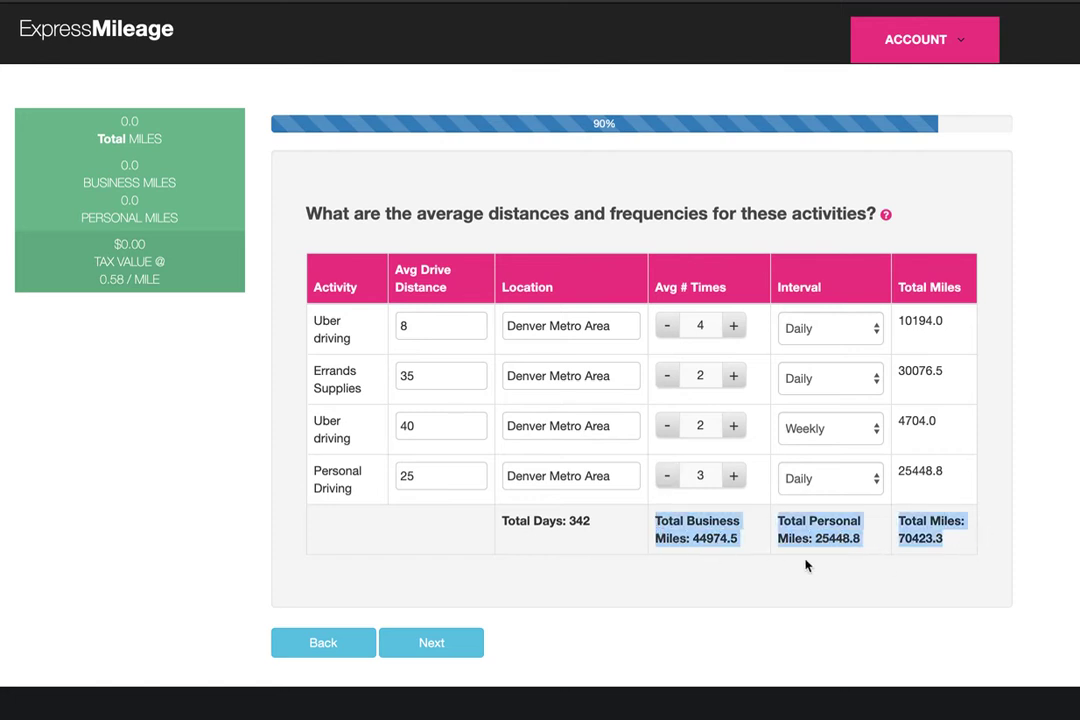
pyautogui.click(875, 592)
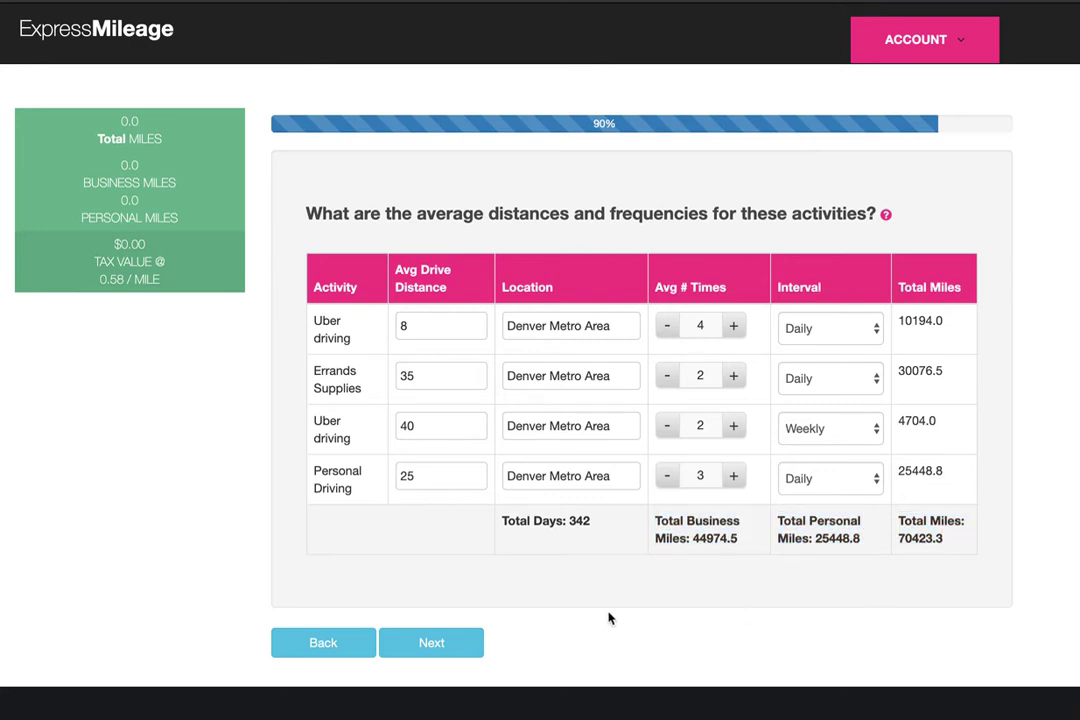
pyautogui.click(473, 640)
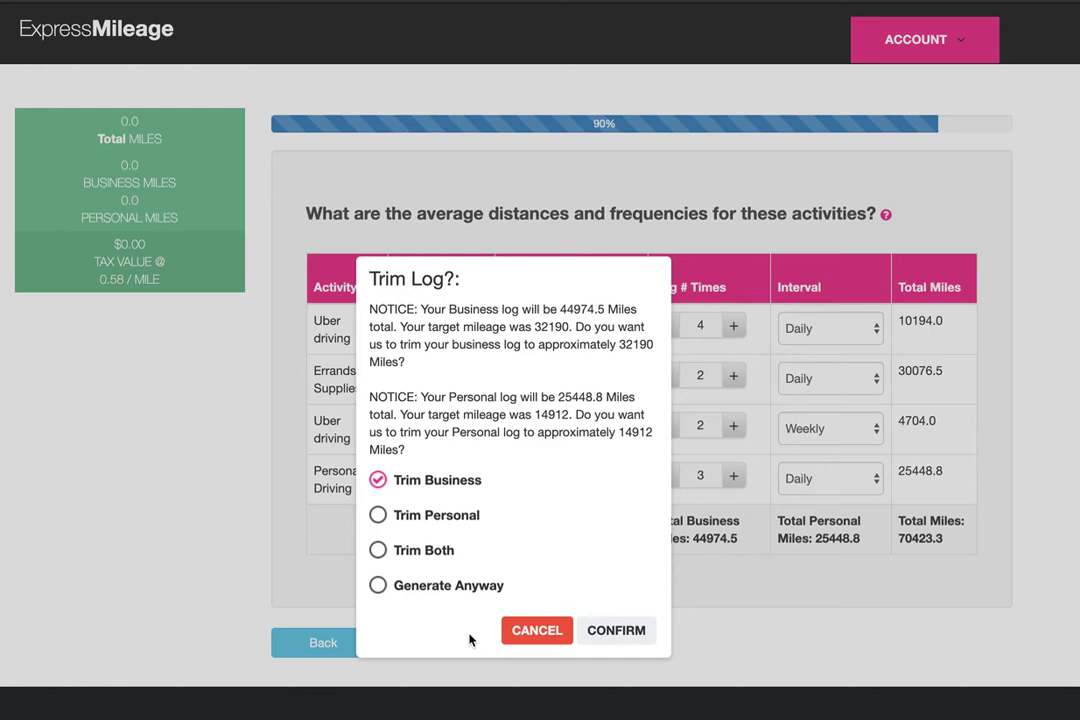
pyautogui.moveTo(475, 310); pyautogui.dragTo(621, 320)
pyautogui.click(607, 385)
pyautogui.click(377, 551)
pyautogui.click(617, 637)
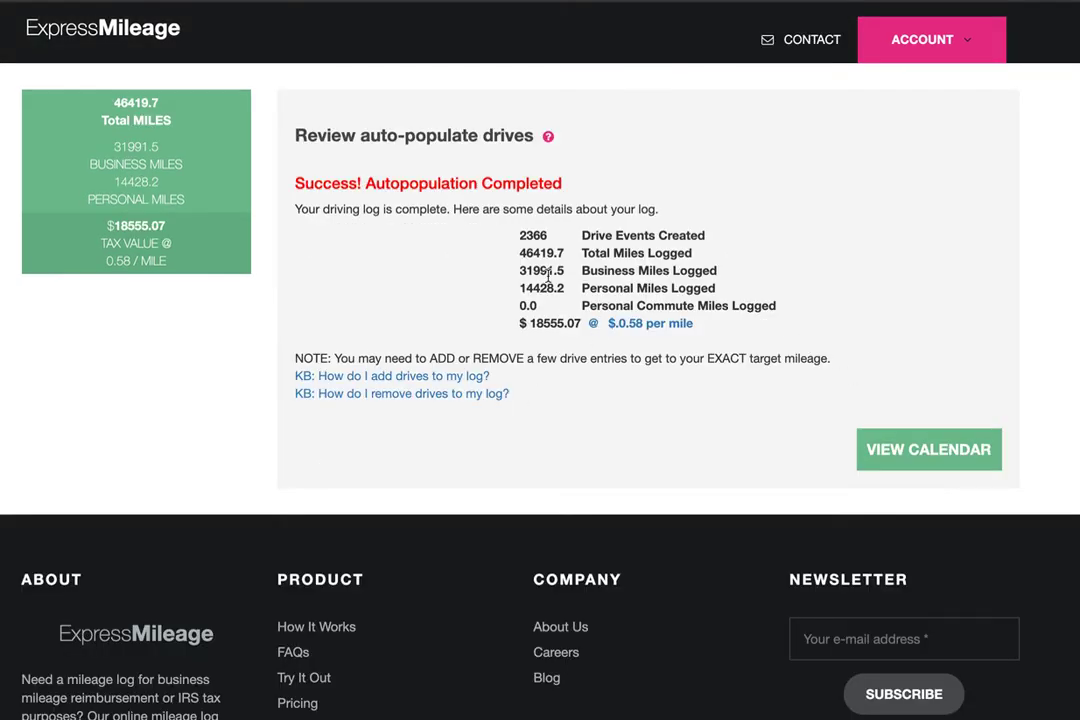
# Step: Review the auto-populate summary, checking the drive events created and the total, business and personal miles logged
pyautogui.moveTo(518, 233); pyautogui.dragTo(620, 272)
pyautogui.click(640, 277)
pyautogui.doubleClick(540, 270)
pyautogui.doubleClick(541, 288)
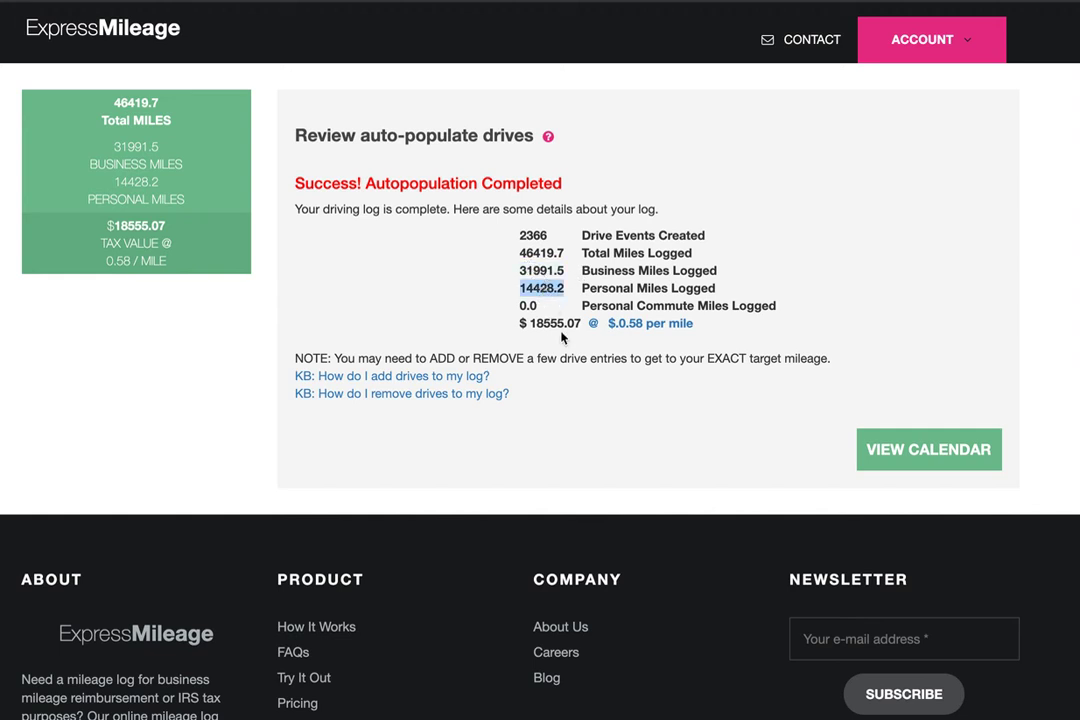
# Step: Open the log calendar and look over the 2019 months with their holiday, no-work and mileage-level days
pyautogui.click(927, 451)
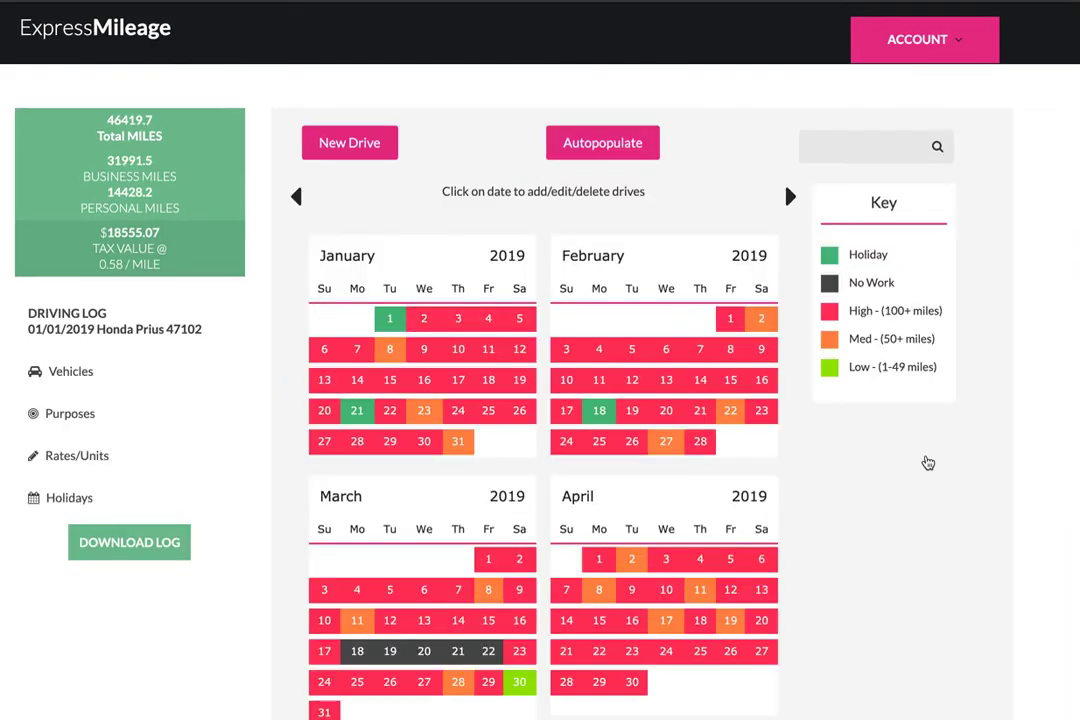
pyautogui.scroll(-2, 856, 475)
pyautogui.scroll(2, 856, 475)
pyautogui.scroll(-3, 860, 474)
pyautogui.scroll(3, 860, 474)
pyautogui.scroll(-7, 692, 453)
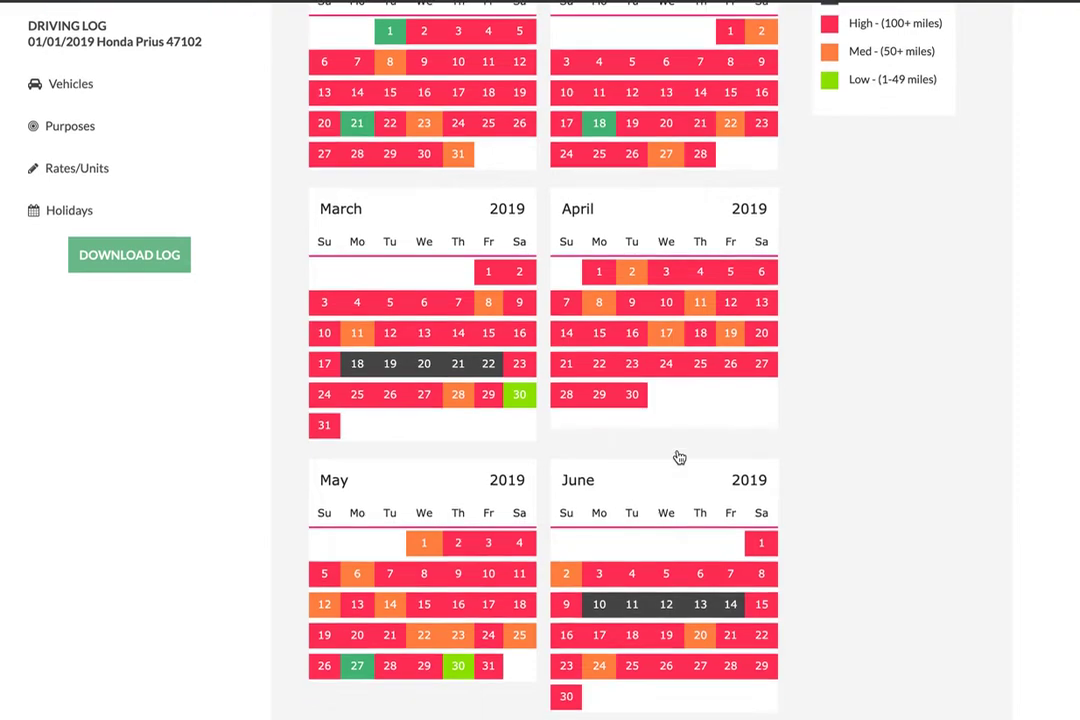
pyautogui.scroll(-3, 679, 457)
pyautogui.scroll(10, 679, 457)
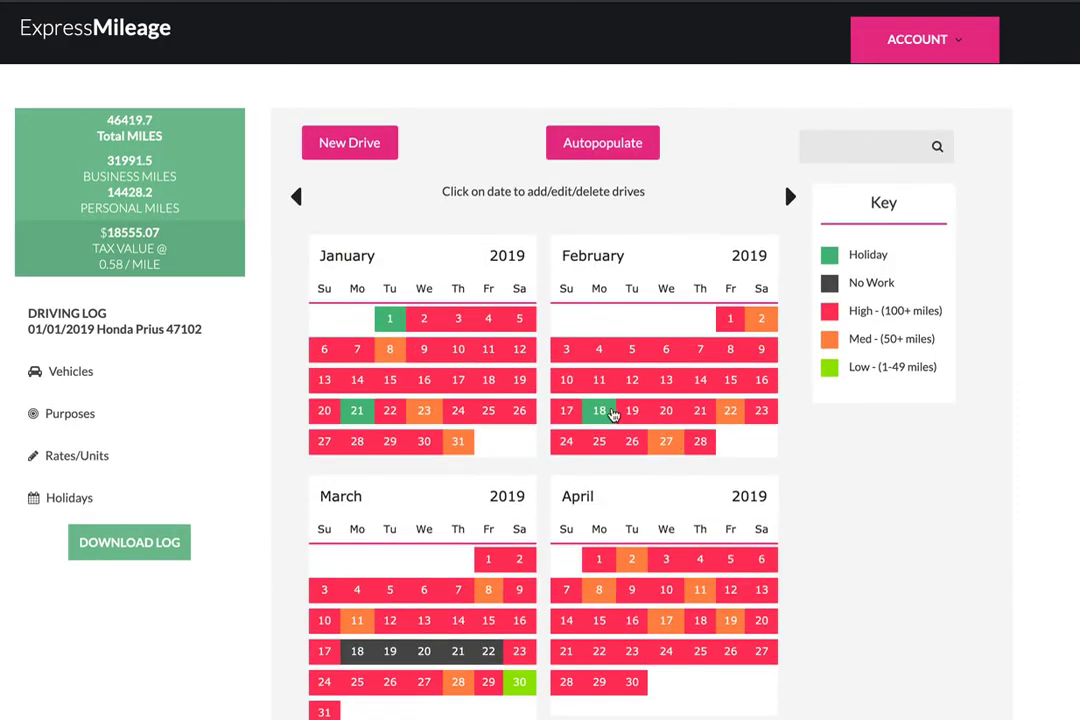
# Step: Open the drives for February 19, 2019, check their locations, and return to the log calendar
pyautogui.click(628, 417)
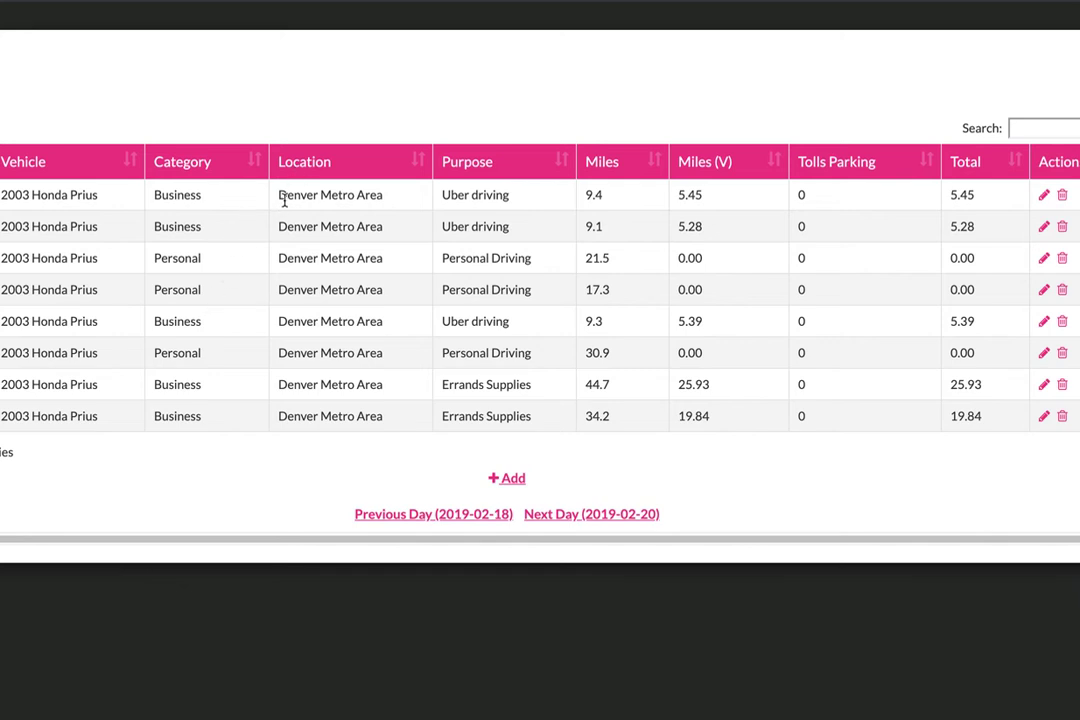
pyautogui.moveTo(280, 196); pyautogui.dragTo(390, 194)
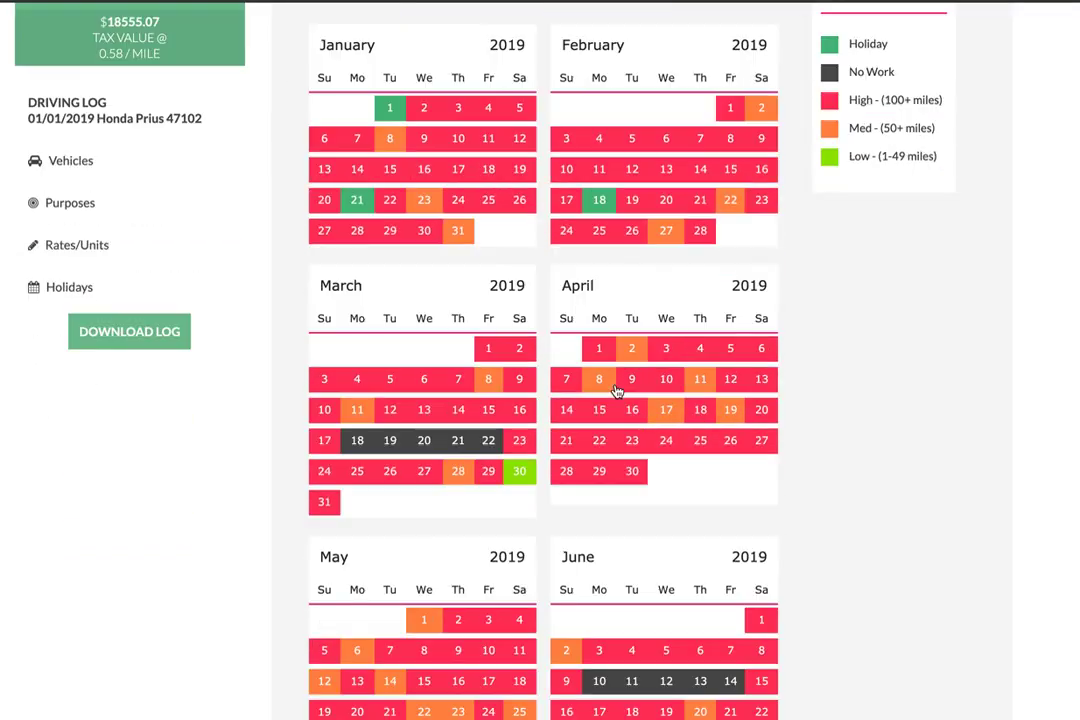
pyautogui.scroll(3, 617, 390)
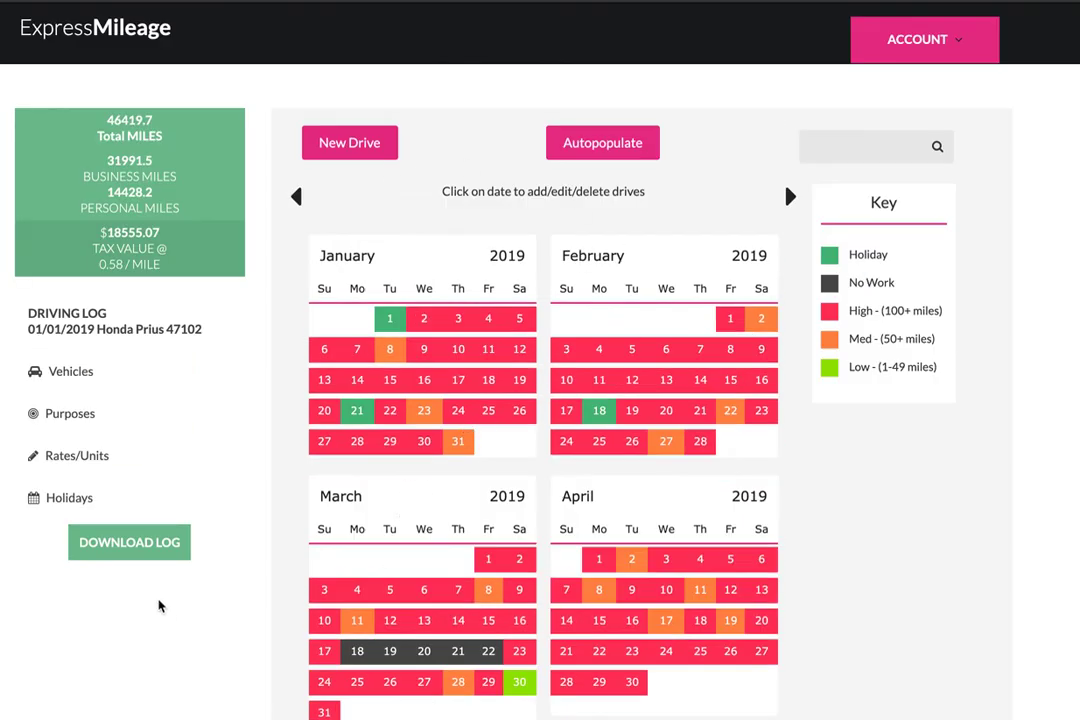
# Step: Download the 01/01/2019 Honda Prius log as a Spreadsheet .XLS file and also as a PDF
pyautogui.click(131, 543)
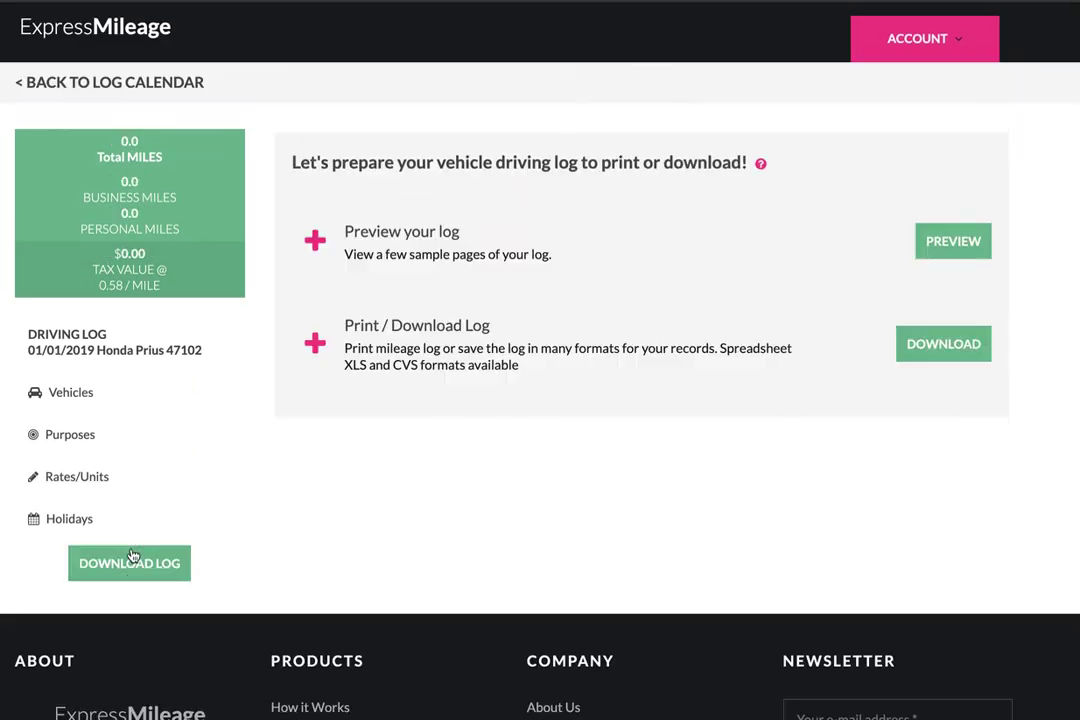
pyautogui.click(966, 346)
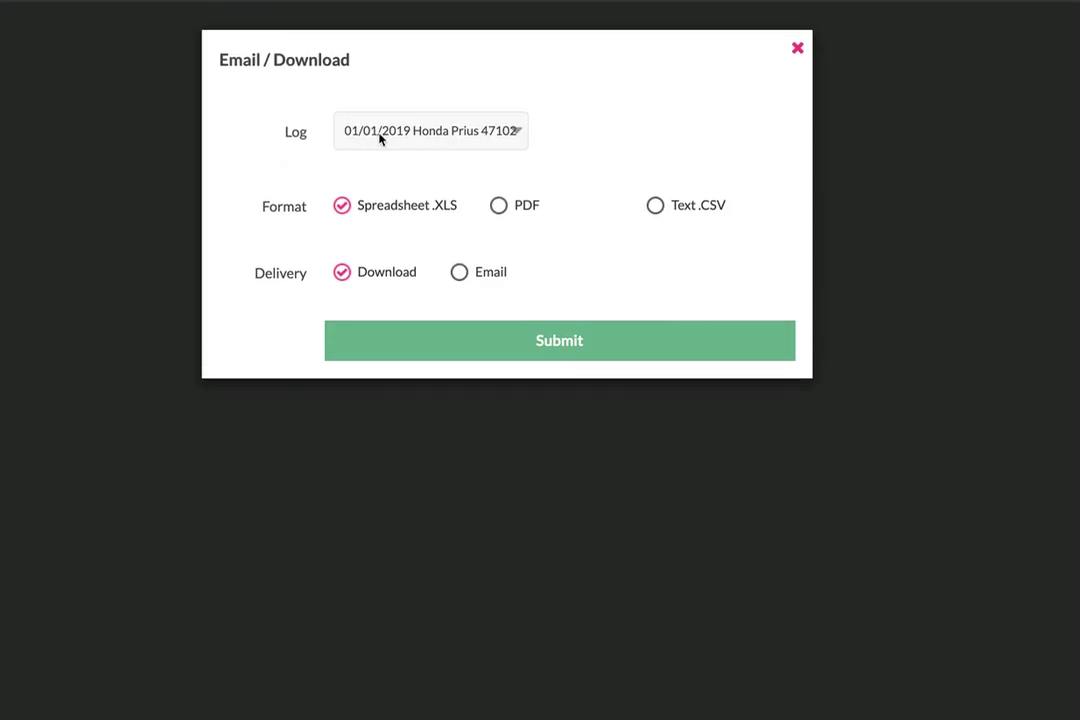
pyautogui.click(450, 348)
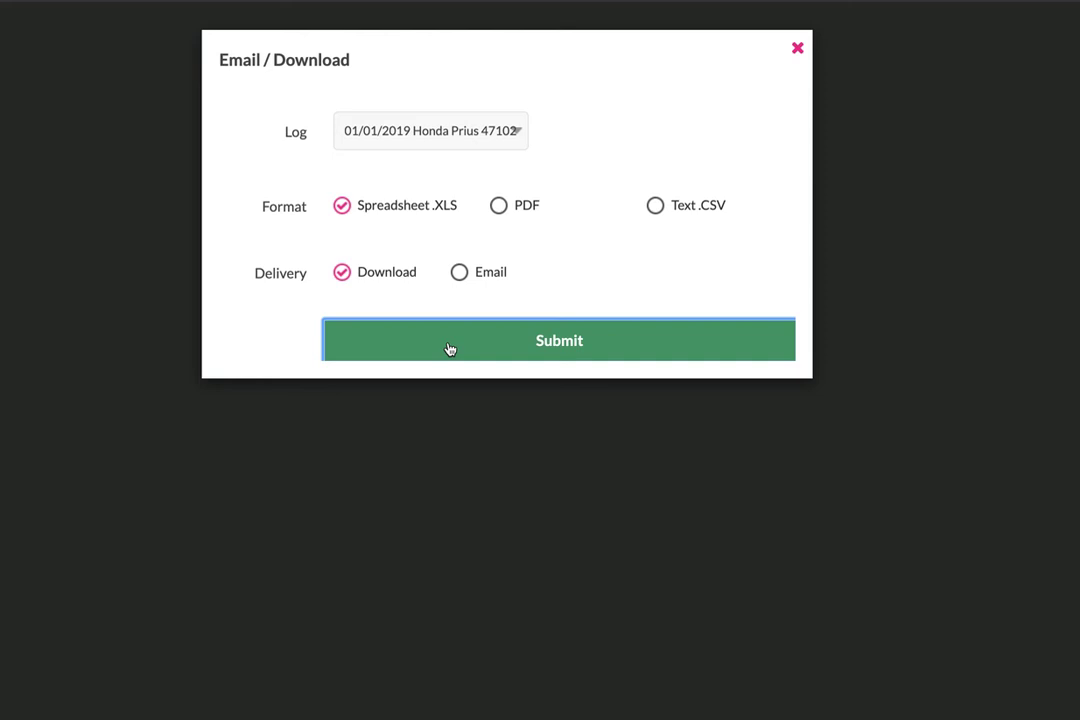
pyautogui.click(498, 206)
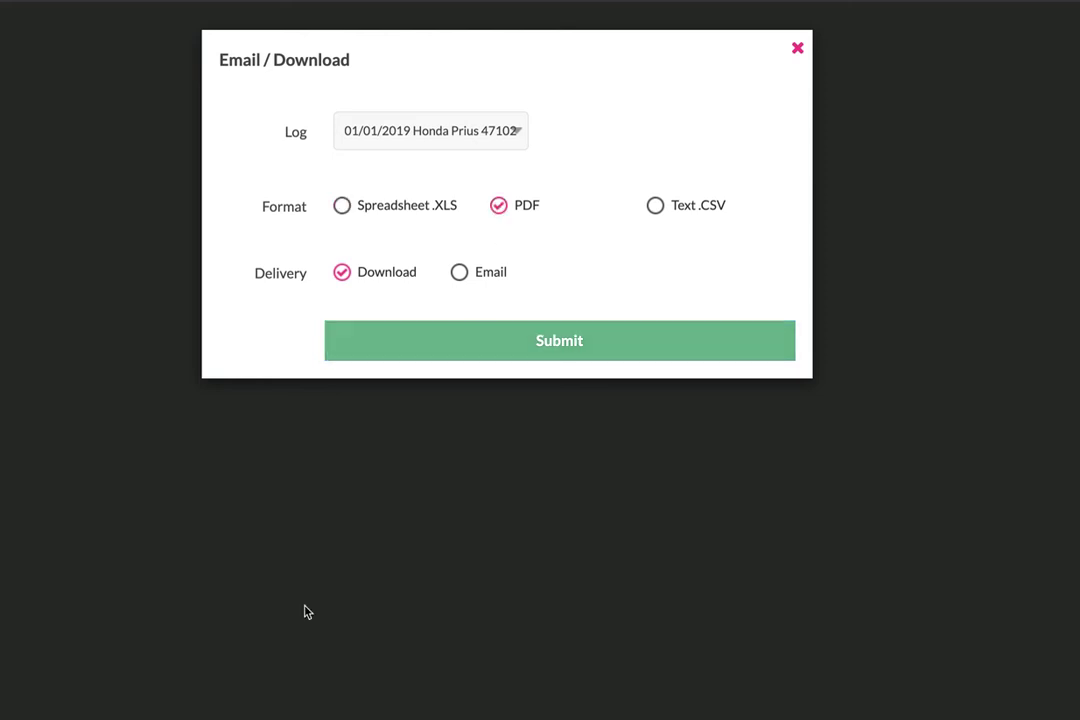
pyautogui.click(462, 352)
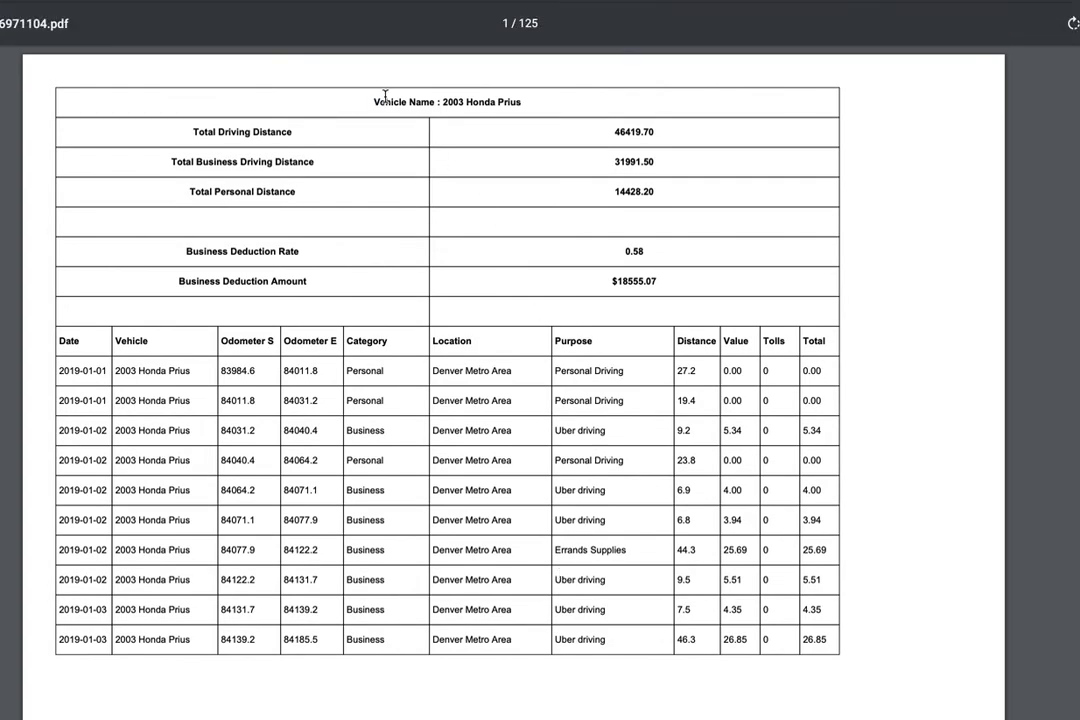
# Step: Review the first page of the PDF log, checking the vehicle name, driving distance totals and business deduction rate
pyautogui.moveTo(378, 90); pyautogui.dragTo(526, 92)
pyautogui.click(529, 130)
pyautogui.moveTo(616, 137); pyautogui.dragTo(596, 247)
pyautogui.click(643, 238)
pyautogui.click(700, 268)
pyautogui.moveTo(644, 256); pyautogui.dragTo(627, 255)
pyautogui.click(492, 258)
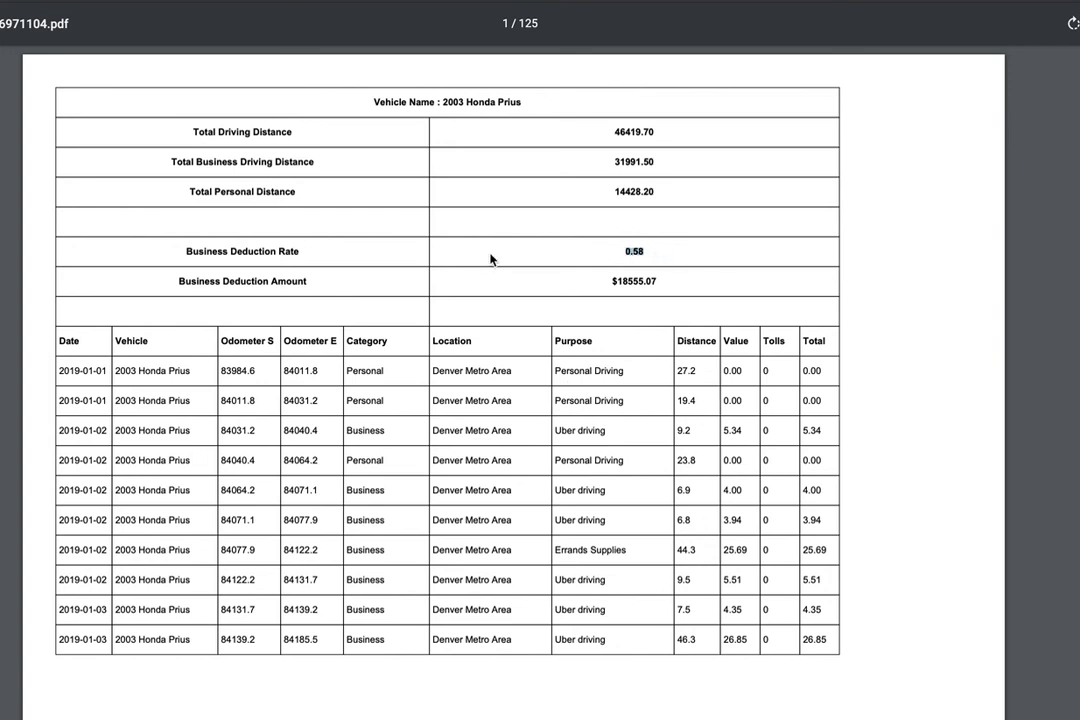